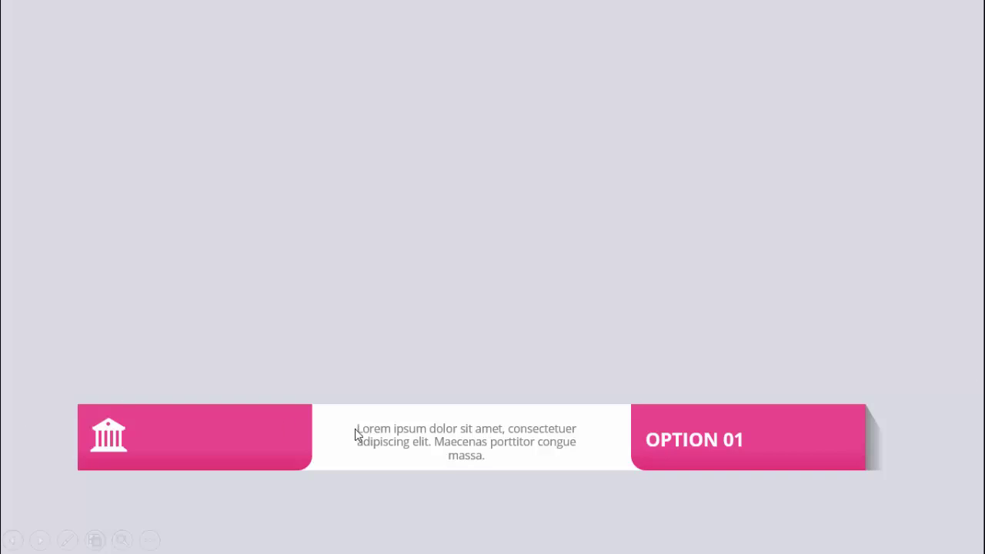
Play the slideshow through OPTION 02–04, the trophy, the alternate layout and the logo slide.
left_click(912, 362)
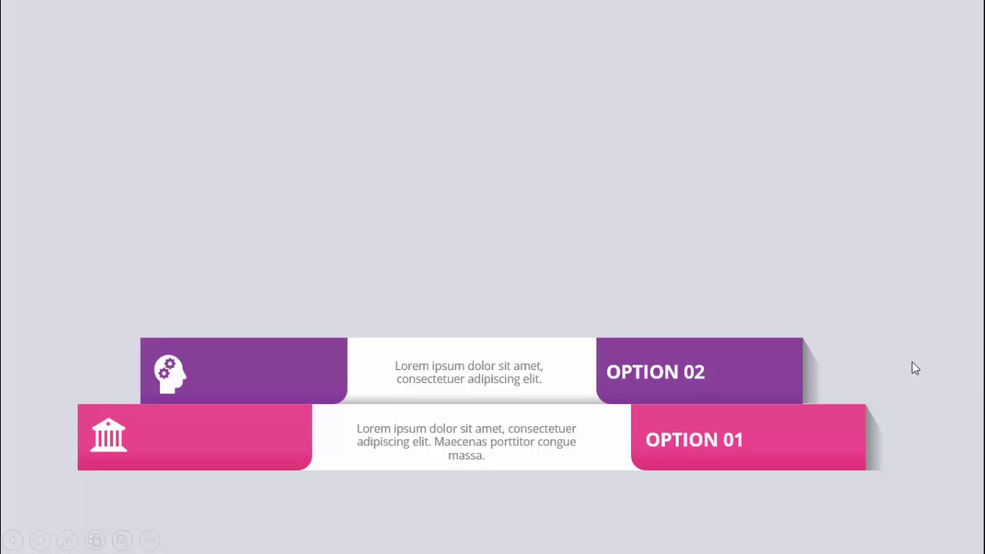
left_click(912, 363)
left_click(913, 369)
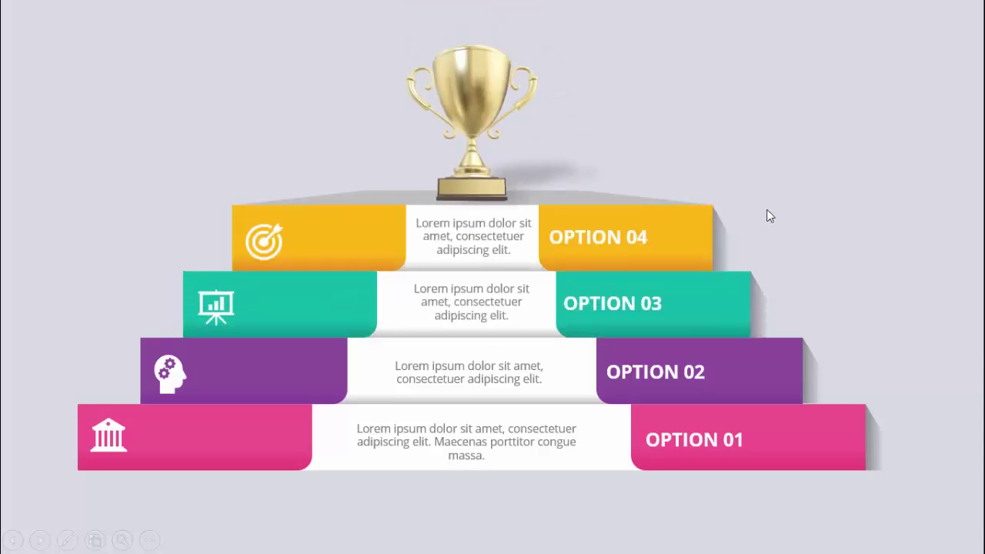
left_click(895, 277)
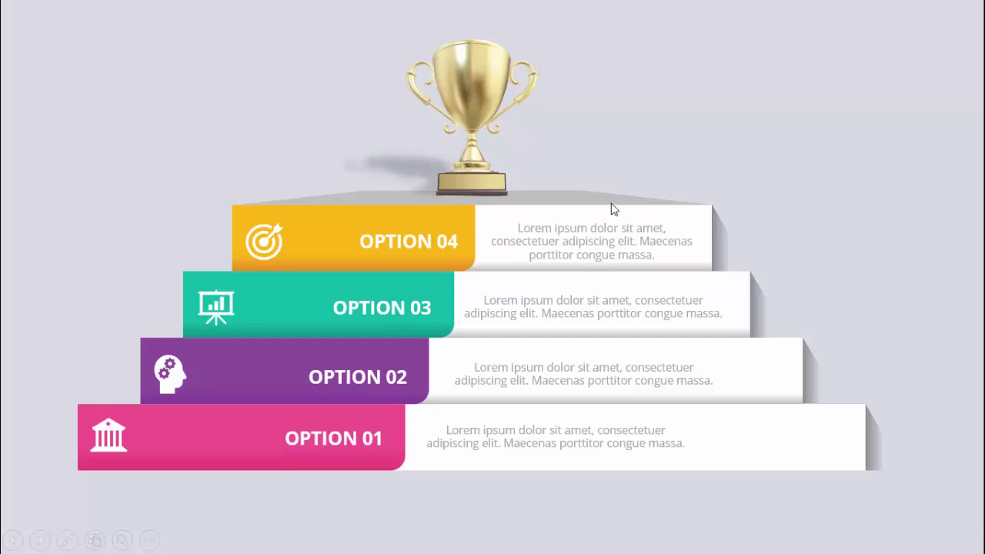
left_click(896, 284)
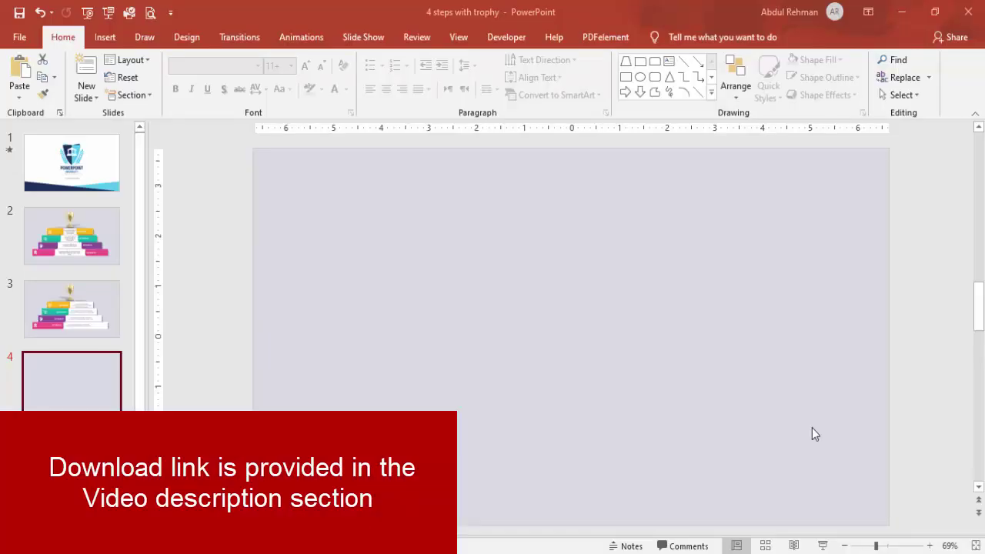
Turn on guides and draw a single-corner-rounded rectangle near the slide's lower left.
left_click(461, 37)
left_click(313, 95)
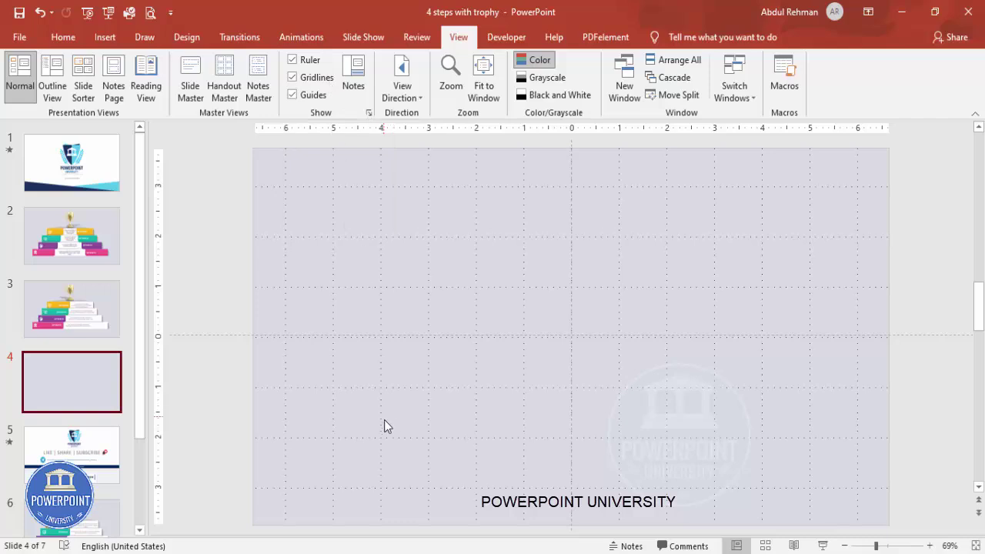
left_click(104, 37)
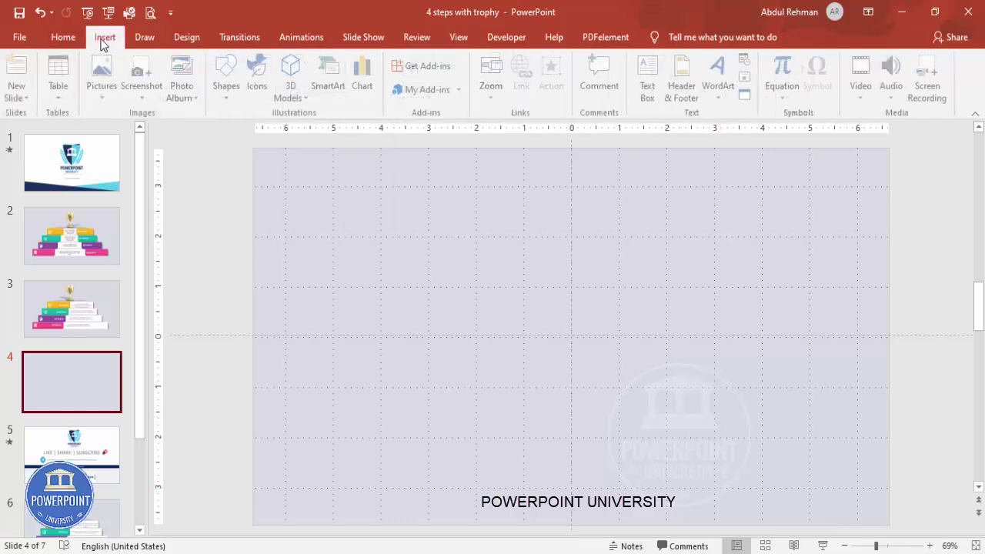
left_click(227, 94)
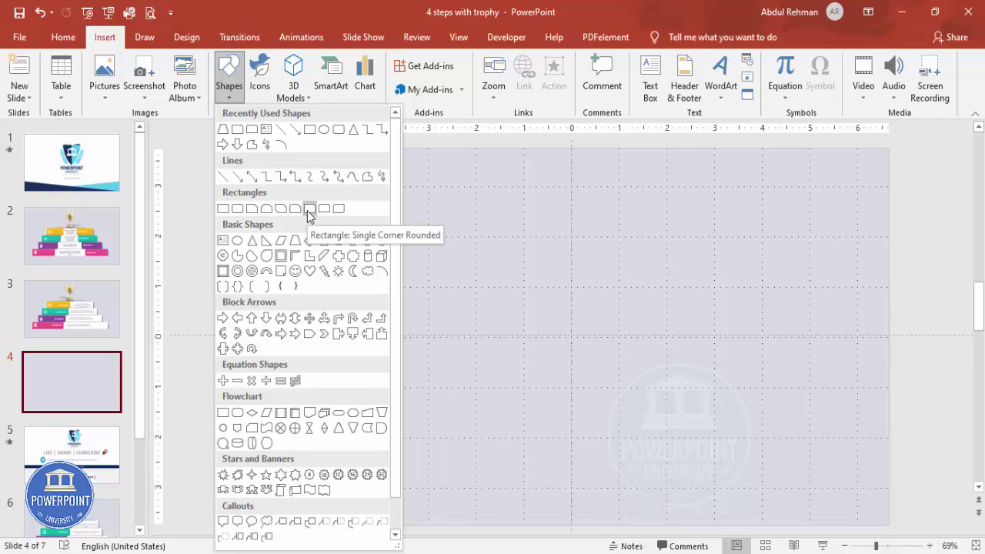
left_click(308, 208)
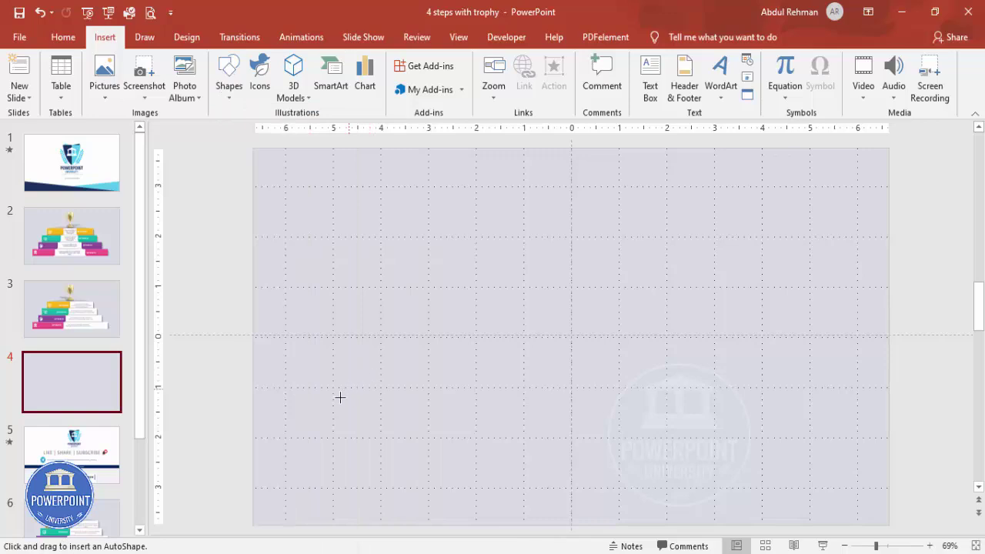
left_click_drag(284, 437, 459, 487)
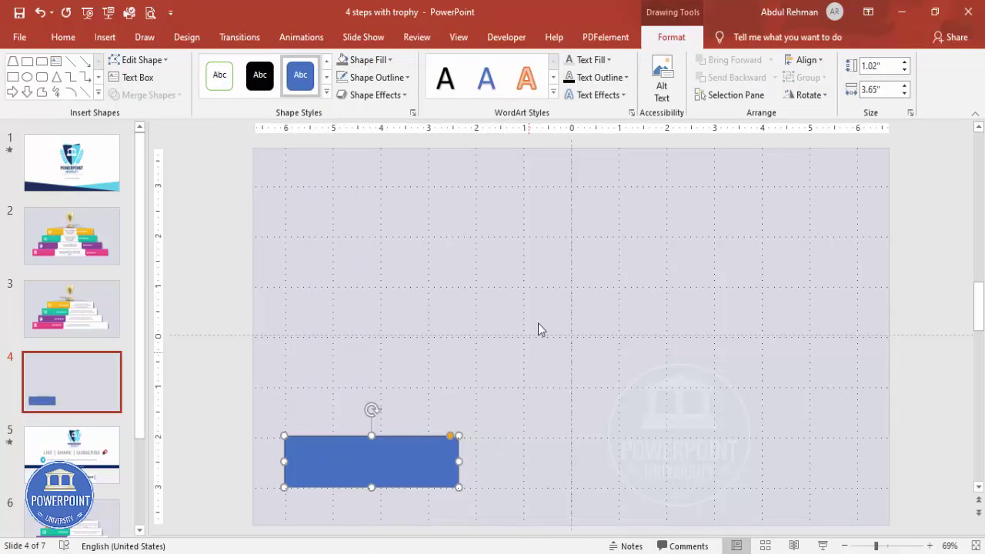
Flip the rectangle vertically, adjust its rounded corner, and remove its outline.
left_click(807, 94)
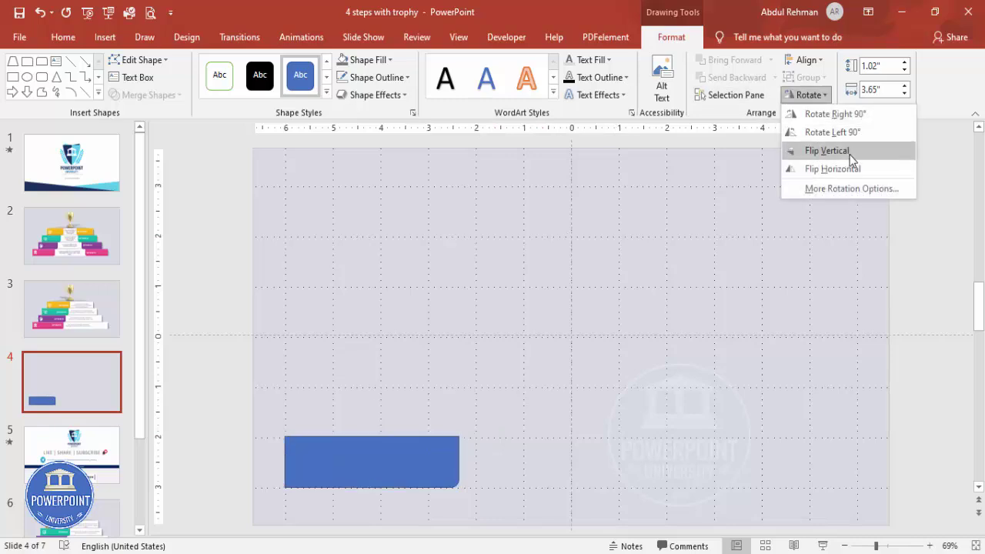
left_click(850, 152)
left_click_drag(447, 492, 441, 486)
left_click(391, 77)
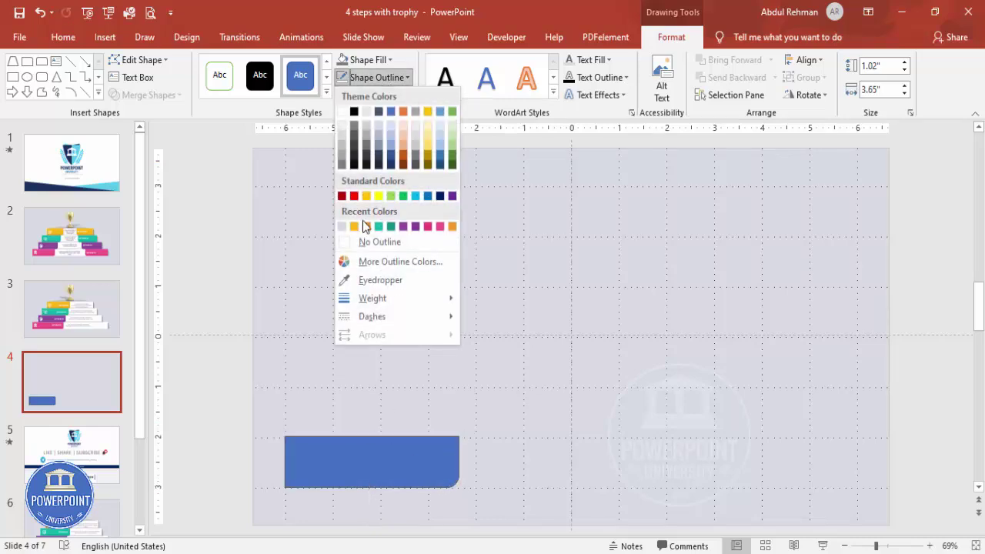
left_click(381, 243)
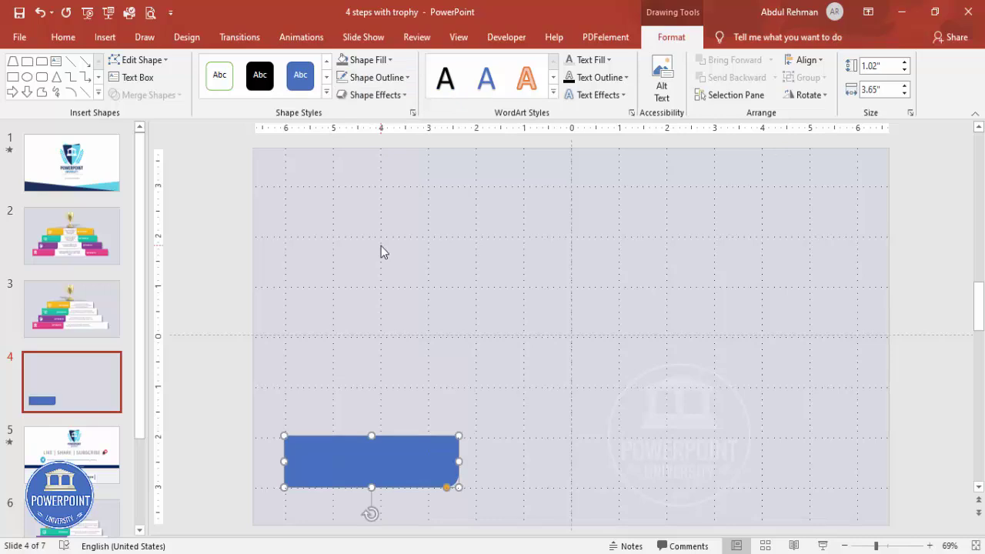
left_click(344, 329)
left_click(105, 37)
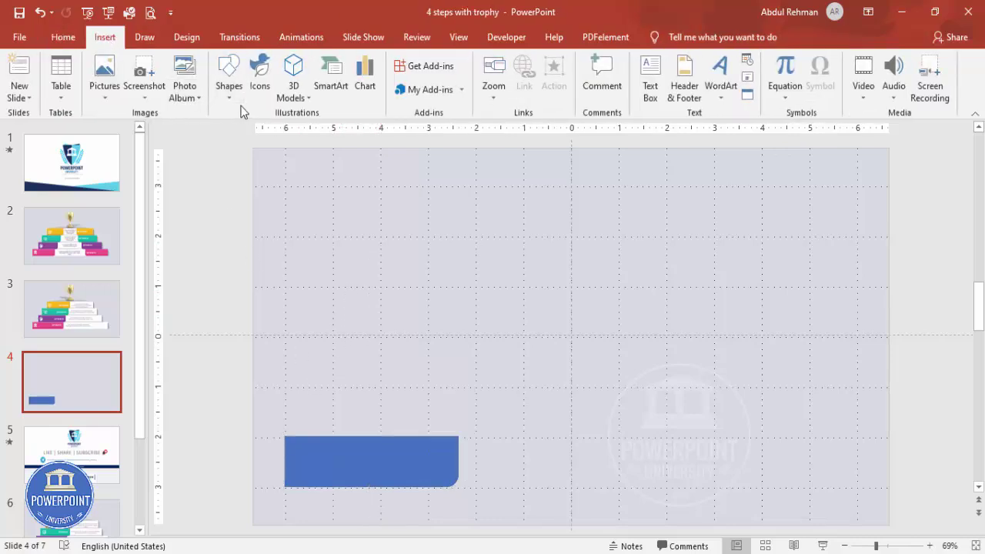
Draw a long white, outline-free bar across the bottom and send it behind the blue tab.
left_click(234, 99)
left_click(225, 213)
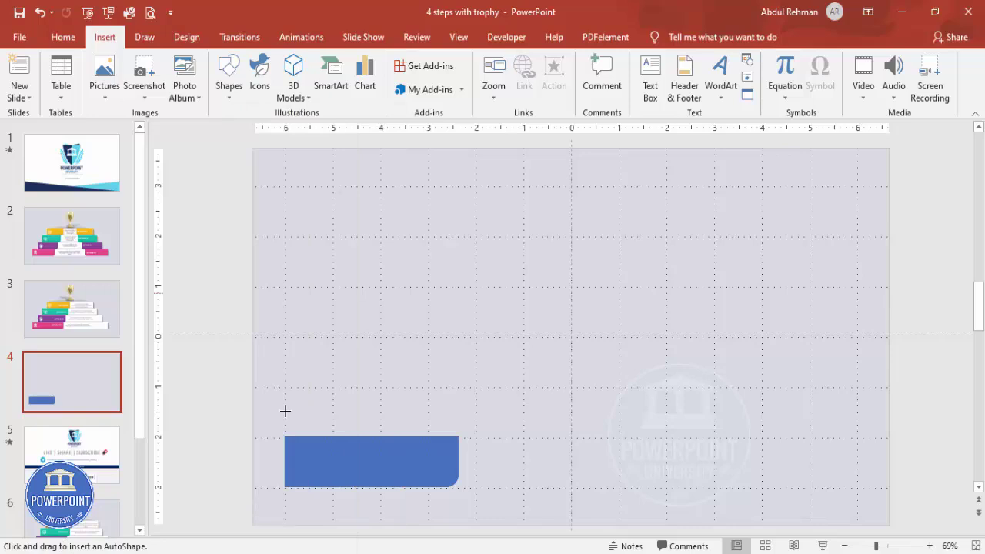
mouse_move(285, 437)
left_mouse_down()
mouse_move(547, 486)
mouse_move(717, 475)
mouse_move(816, 497)
mouse_move(828, 488)
left_mouse_up()
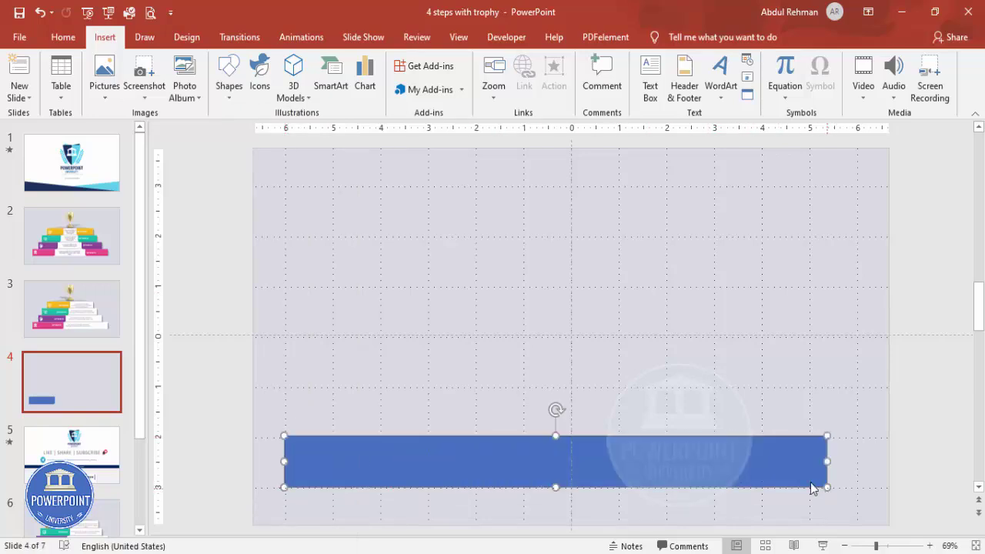
left_click(378, 80)
left_click(399, 237)
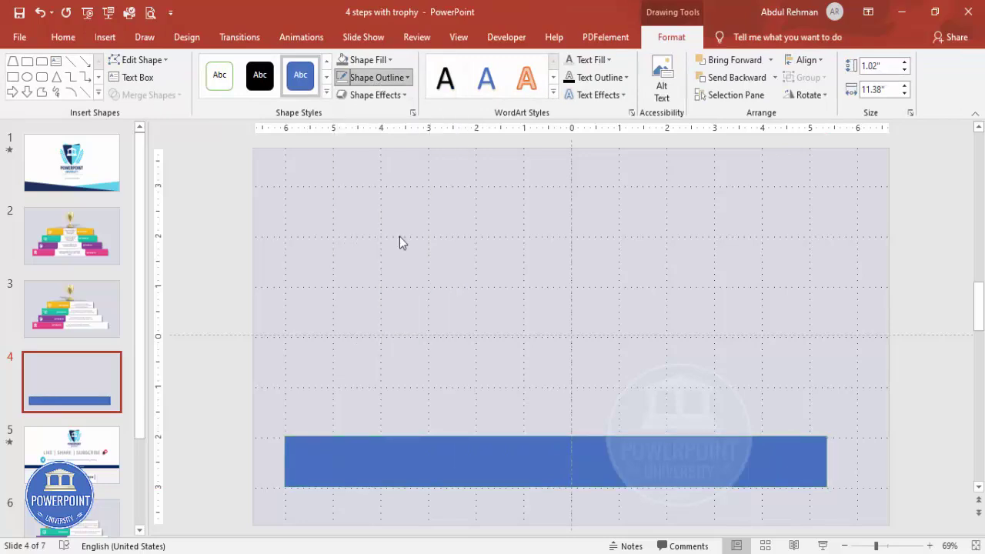
left_click(363, 60)
left_click(342, 94)
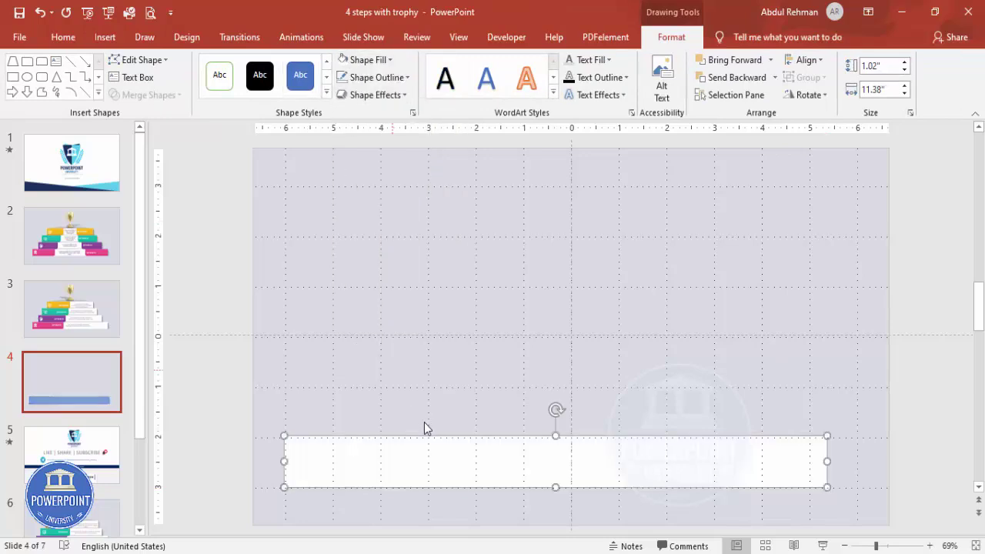
left_click(775, 77)
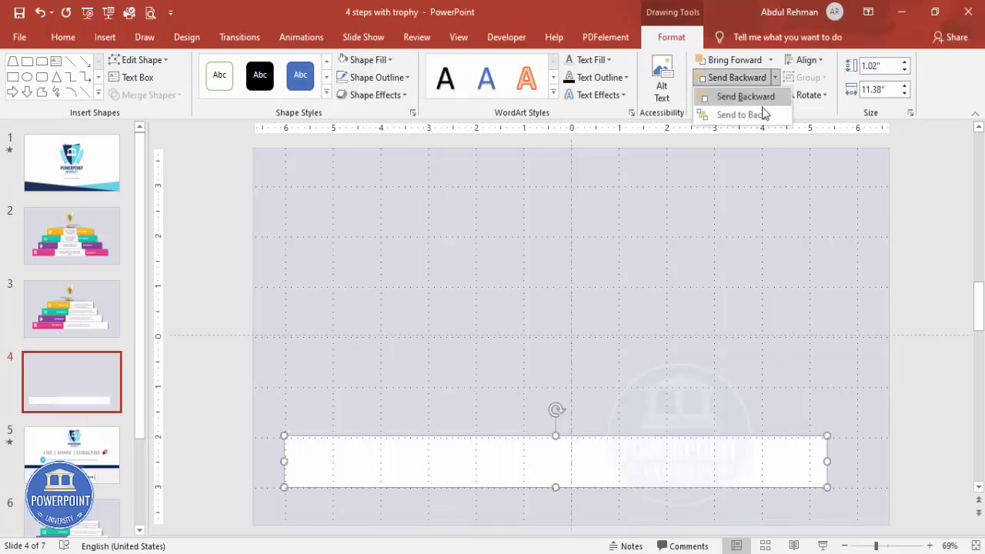
left_click(750, 113)
left_click(474, 343)
left_click(447, 466)
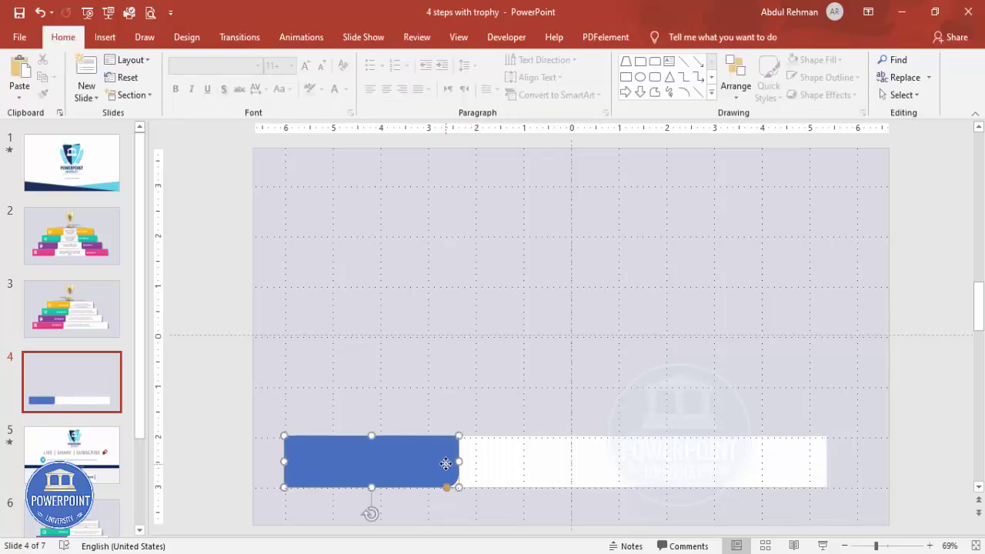
Widen the blue tab slightly and copy it with the white bar one row higher.
left_click_drag(459, 461, 468, 461)
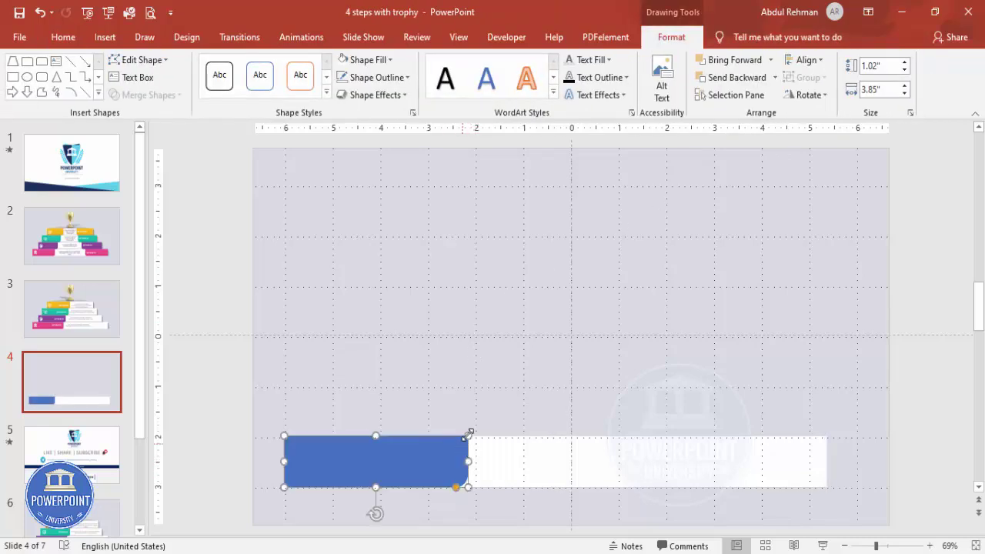
left_click(524, 464, "shift")
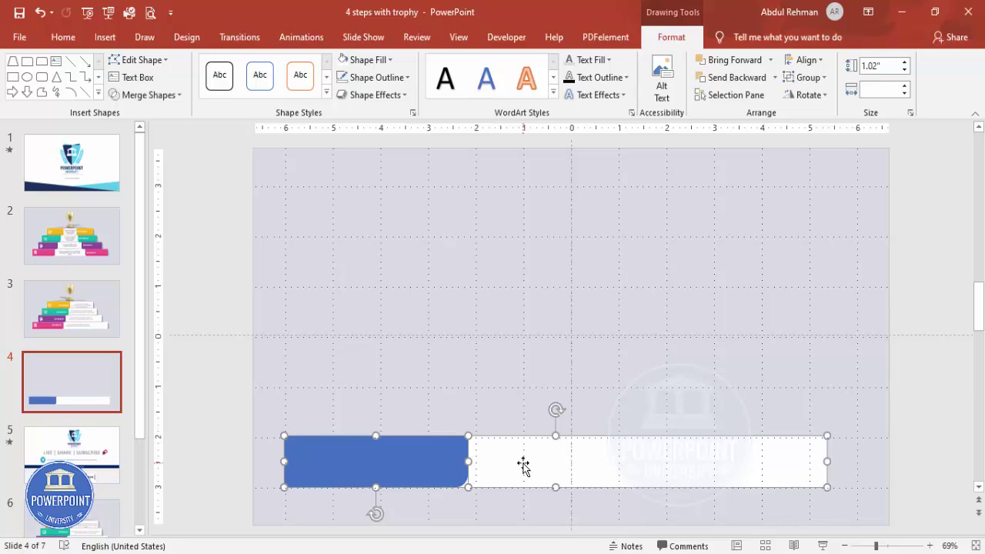
left_click_drag(514, 470, 505, 408)
left_click(488, 347)
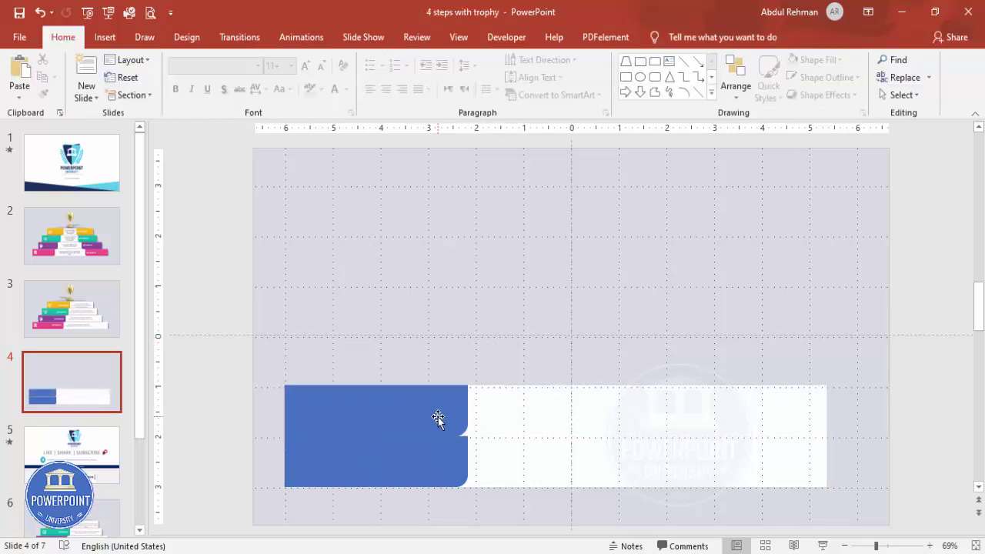
Narrow the copied tab and bar inward, then copy this second step one row higher.
left_click(437, 418)
left_click_drag(468, 411, 494, 410)
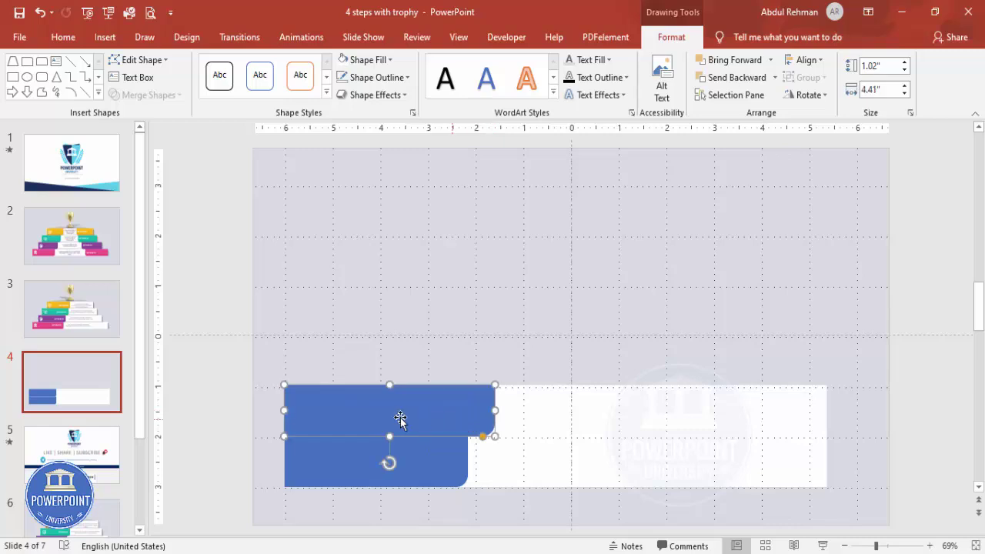
left_click_drag(283, 410, 324, 411)
left_click(300, 411)
left_click_drag(827, 411, 784, 412)
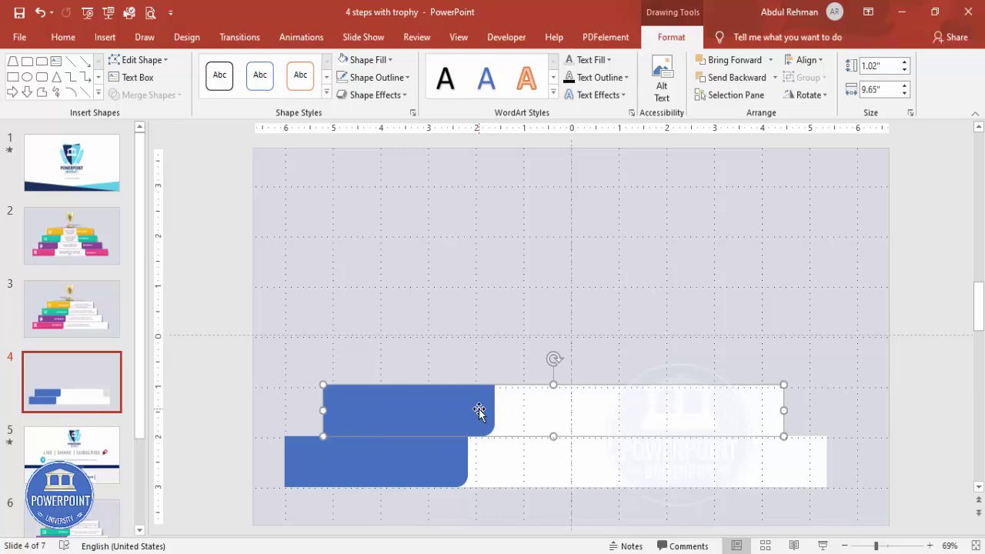
left_click(479, 412, "shift")
left_click_drag(525, 417, 524, 357)
Resize the third tier's tab and shorten its bar, then copy it to the top row.
left_click(501, 299)
left_click(479, 347)
left_click_drag(321, 359, 359, 356)
left_click(338, 359)
left_click_drag(784, 360, 731, 362)
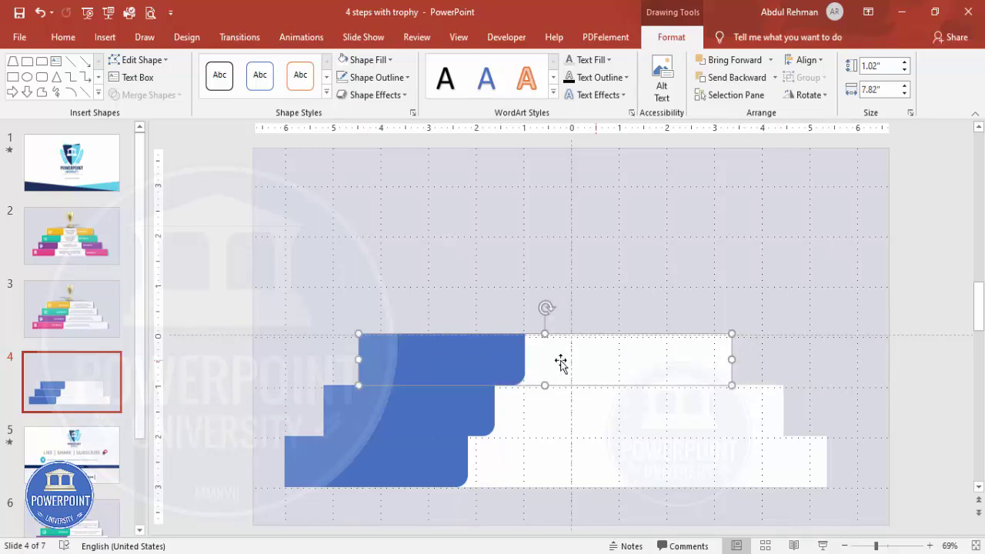
left_click(494, 363, "shift")
mouse_move(574, 362)
left_mouse_down()
mouse_move(582, 301)
mouse_move(548, 306)
left_mouse_up()
Resize the top tier's blue tab and shorten its white bar to 6.97".
left_click(654, 264)
left_click(521, 311)
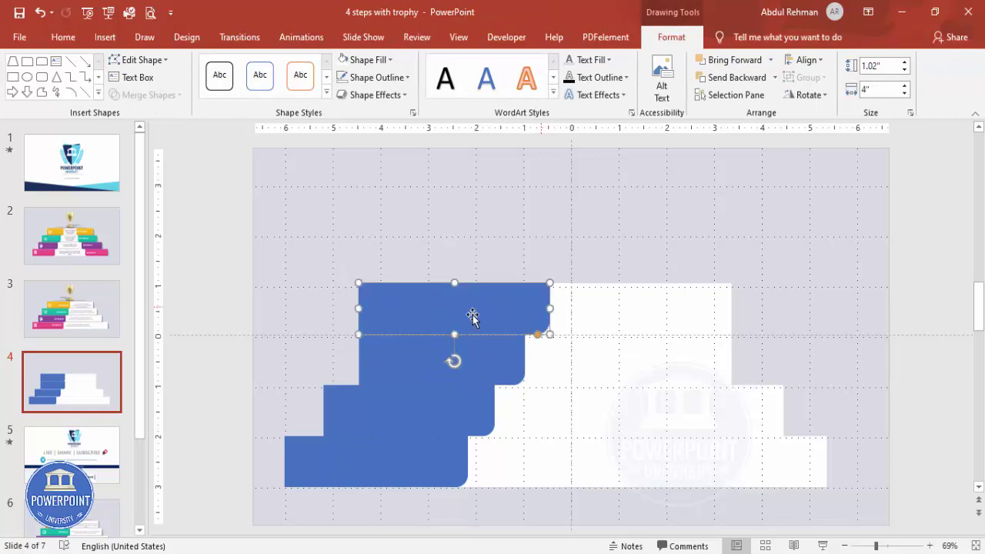
left_click_drag(358, 311, 398, 308)
left_click(367, 313)
left_click_drag(732, 308, 685, 309)
left_click(750, 305)
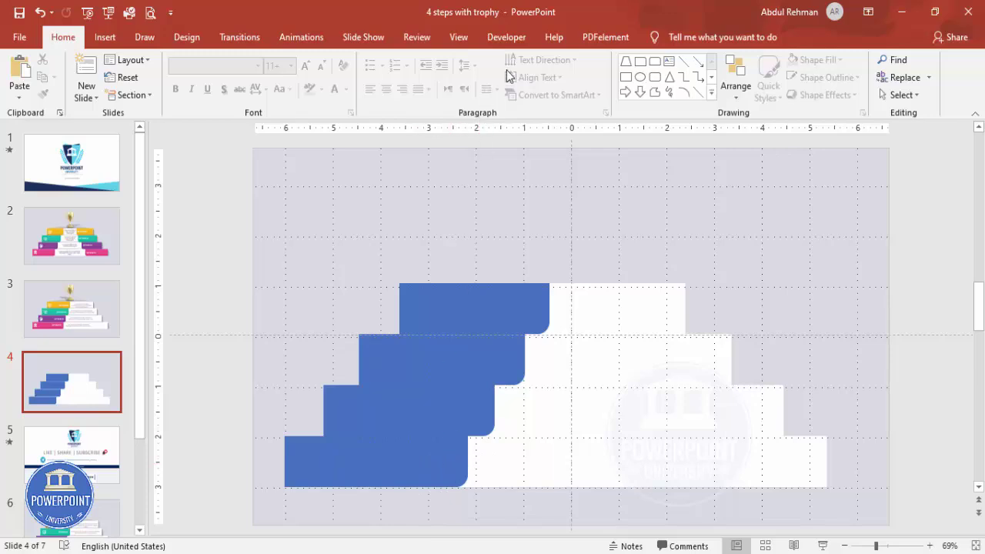
left_click(458, 37)
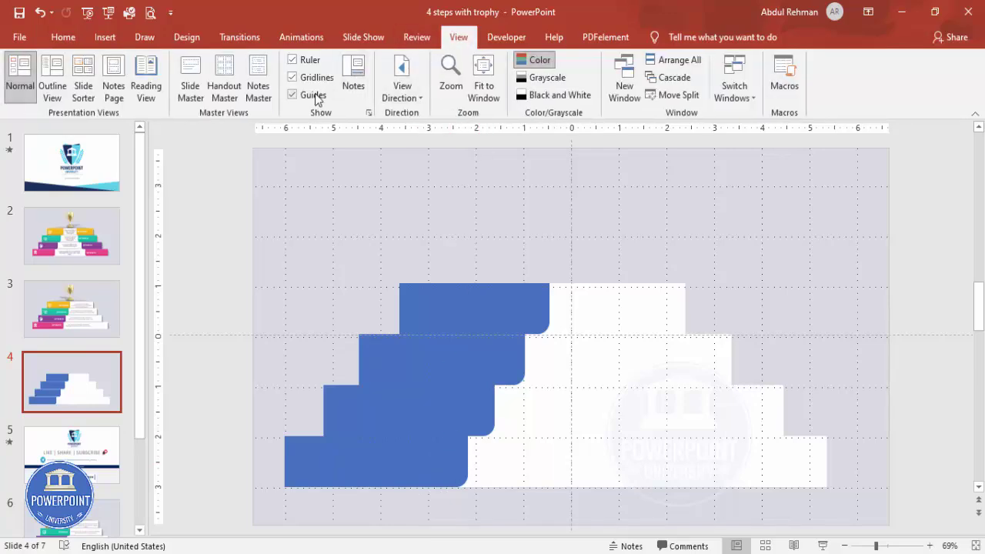
Hide guides and gridlines, then give the bottom tab an orange gradient with stop 2 at 21%.
left_click(314, 93)
left_click(314, 77)
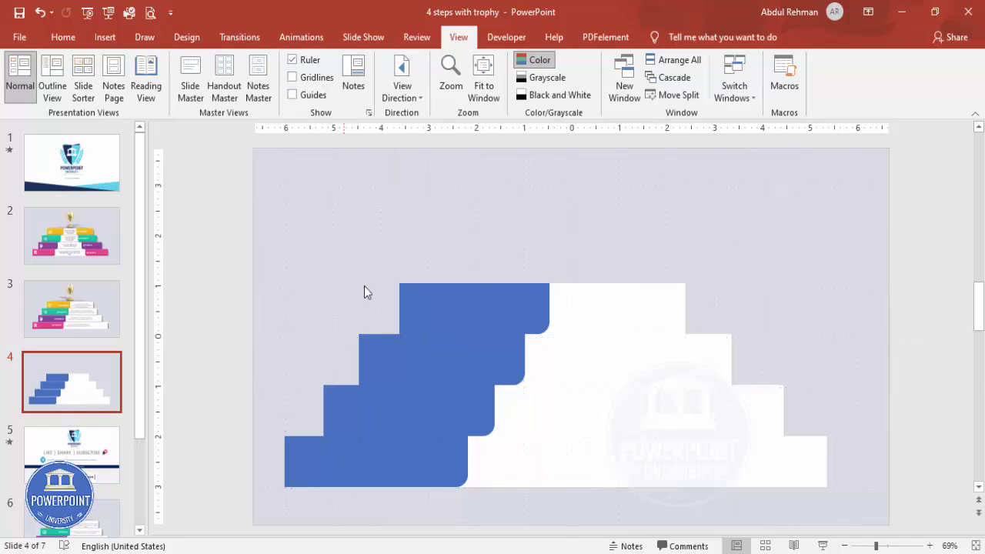
left_click(421, 465)
right_click(421, 463)
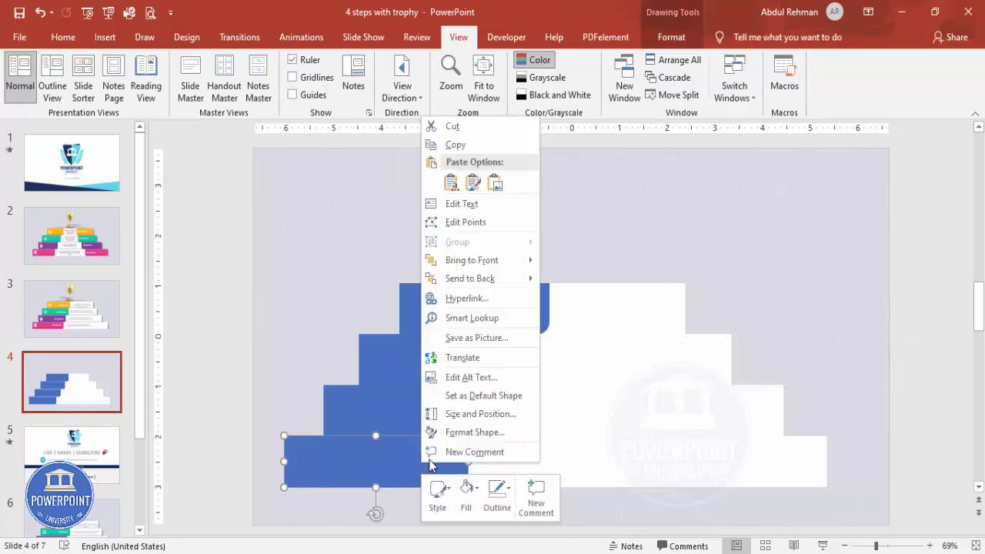
left_click(502, 432)
left_click(946, 357)
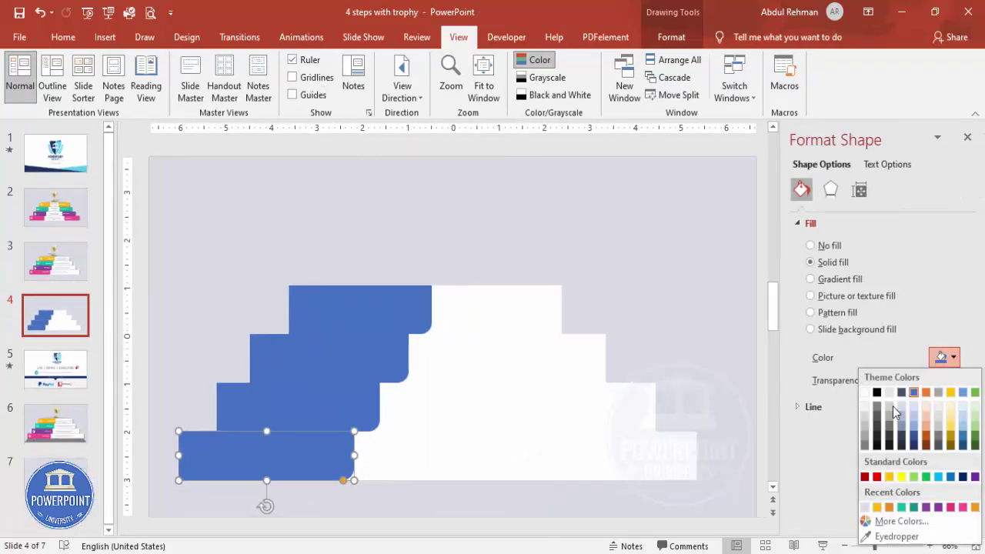
left_click(878, 507)
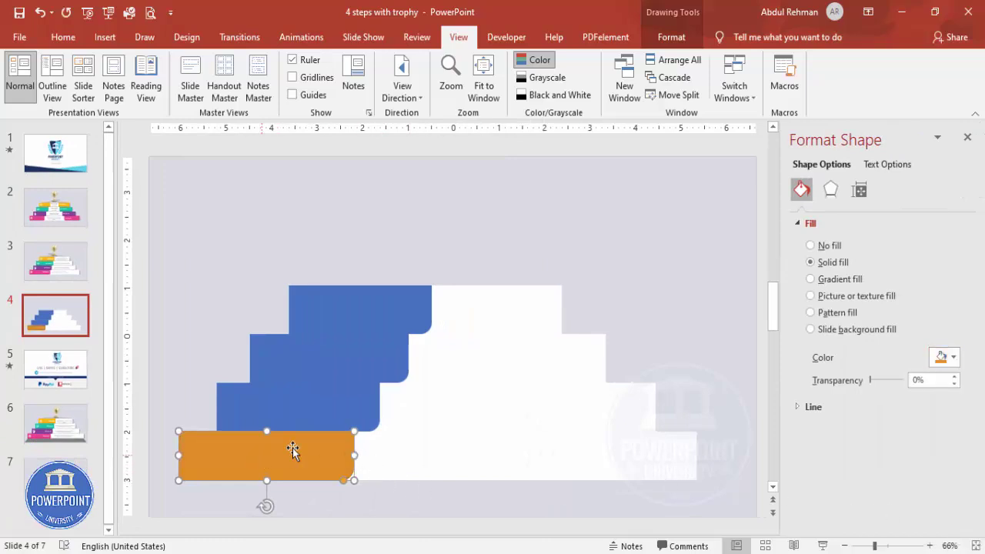
left_click(839, 281)
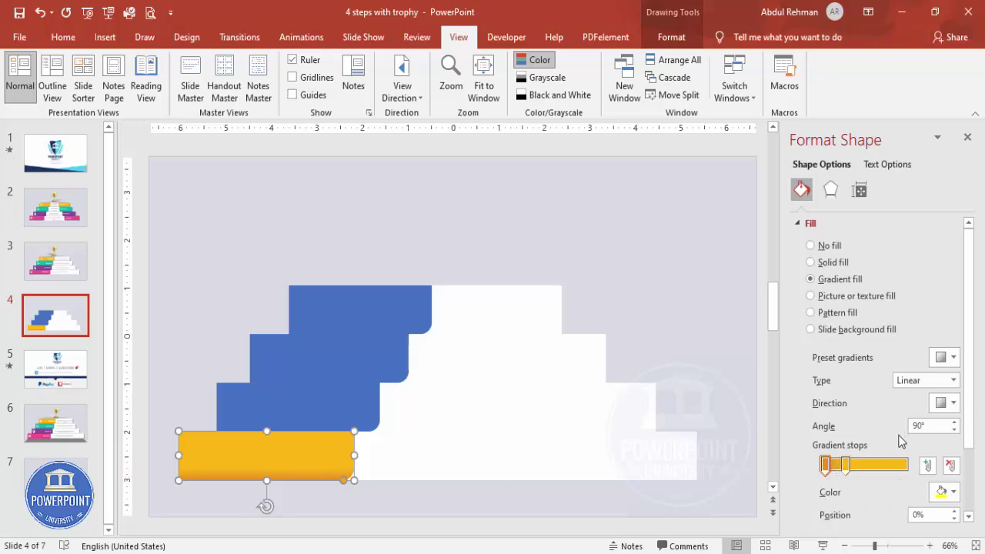
mouse_move(847, 466)
left_mouse_down()
mouse_move(870, 470)
mouse_move(841, 476)
left_mouse_up()
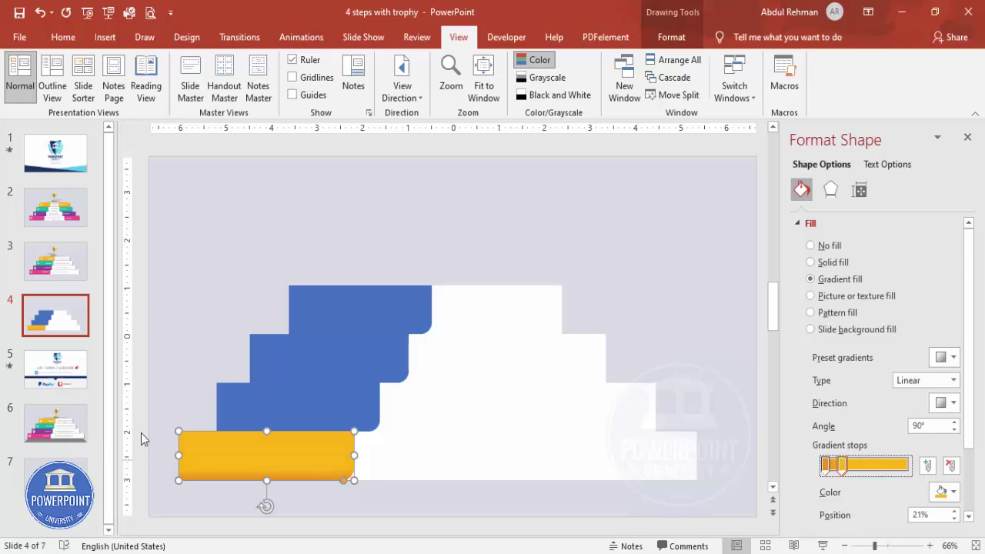
left_click(63, 37)
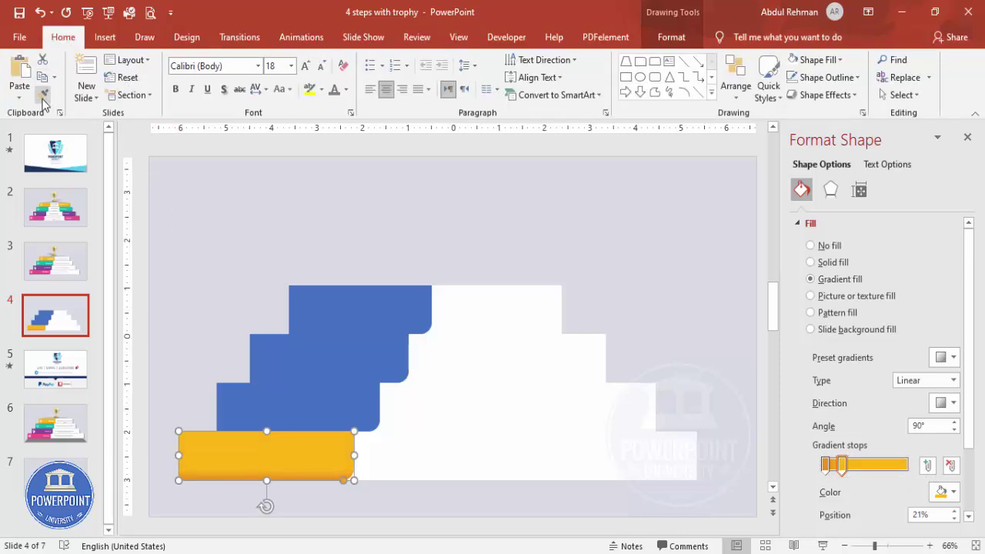
Copy the gradient to the second tab and recolour both stops purple, second stop at 26%.
left_click(43, 100)
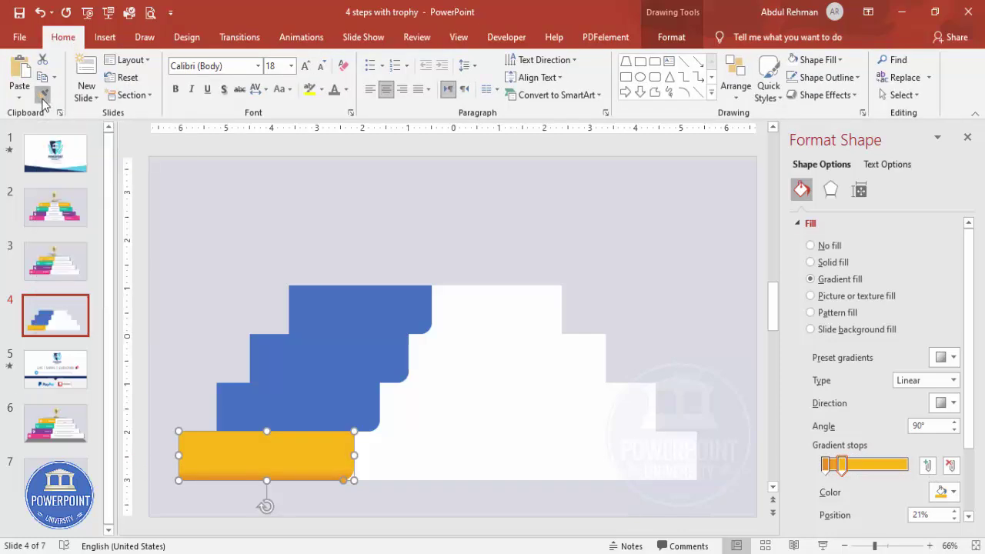
left_click(315, 399)
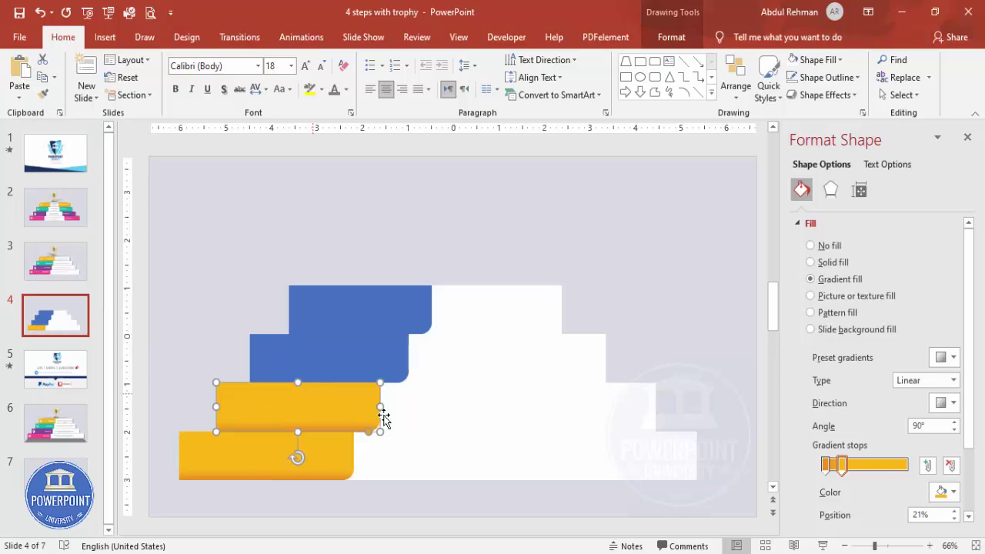
left_click(952, 492)
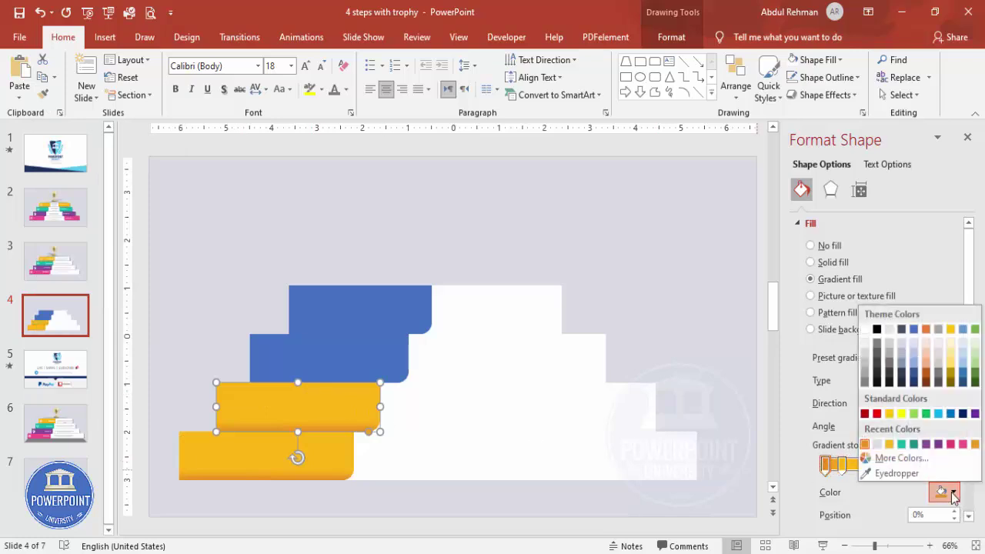
left_click(939, 444)
left_click(842, 465)
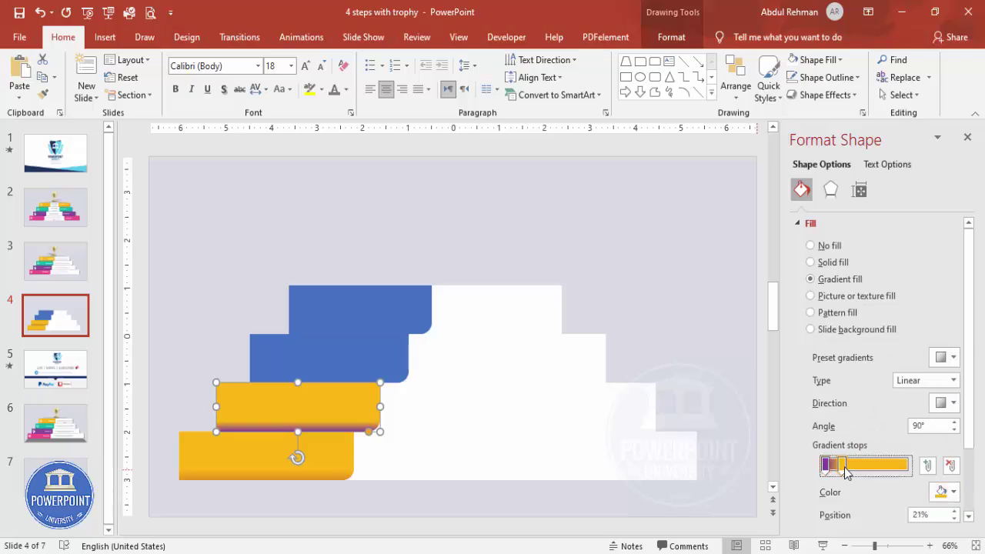
left_click(952, 492)
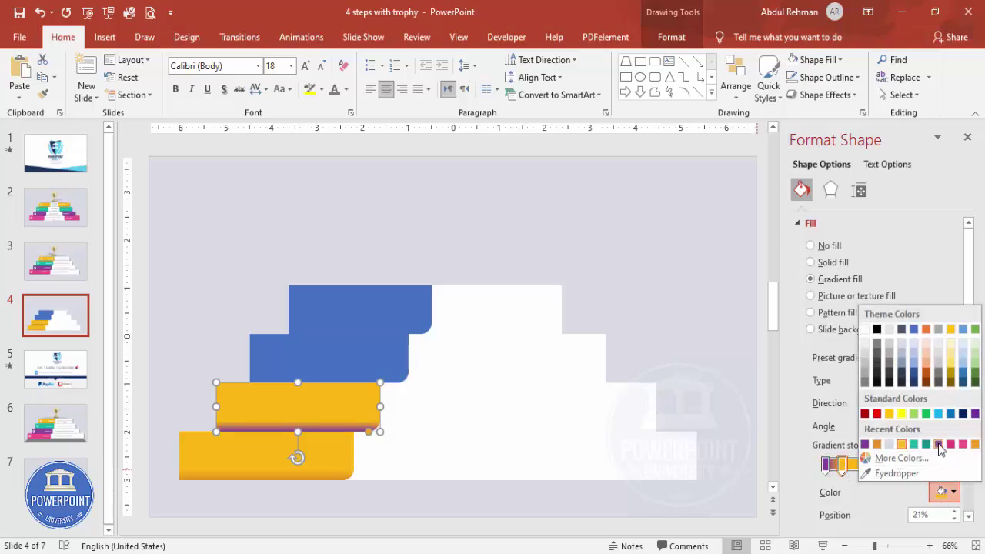
left_click(939, 444)
left_click_drag(842, 467, 847, 468)
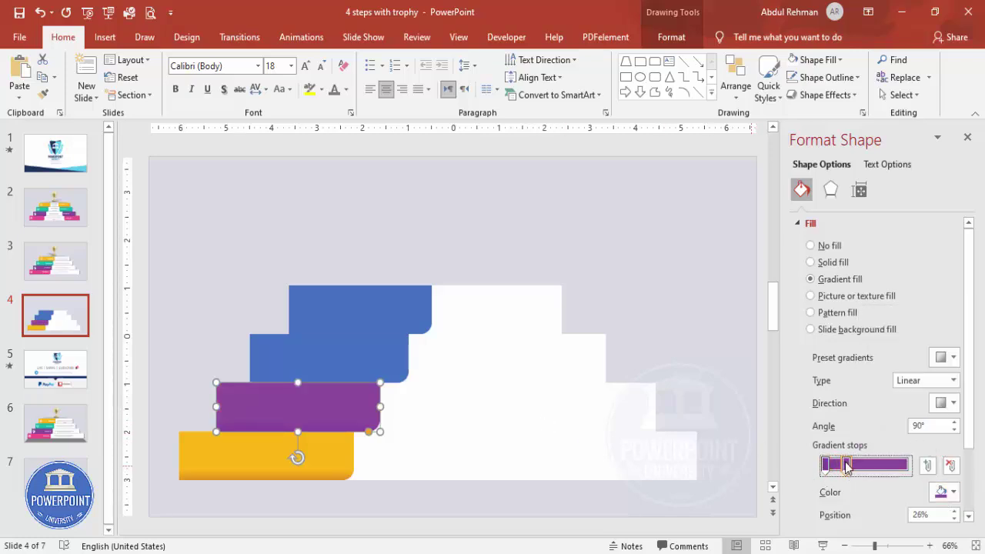
Recolour both gradient stops of the third step tab teal.
left_click(367, 365)
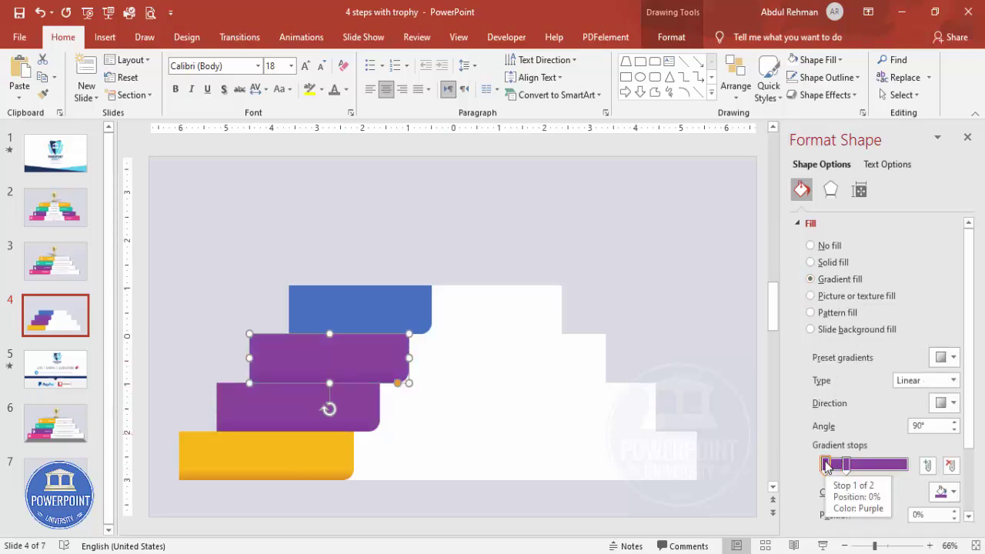
left_click(945, 492)
left_click(877, 445)
left_click(847, 465)
left_click(945, 492)
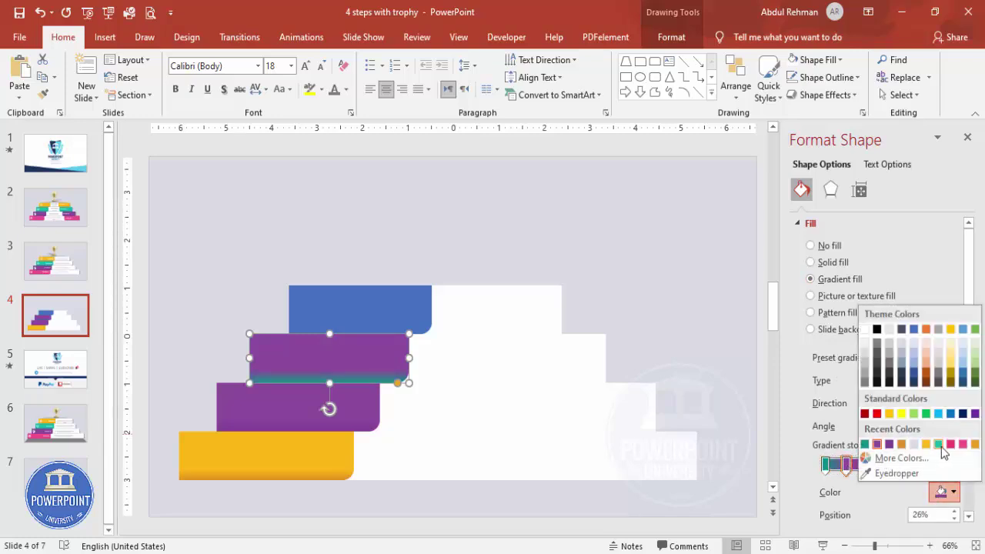
left_click(939, 445)
Give the top step tab a pink gradient fill with both stops pink.
left_click(408, 315)
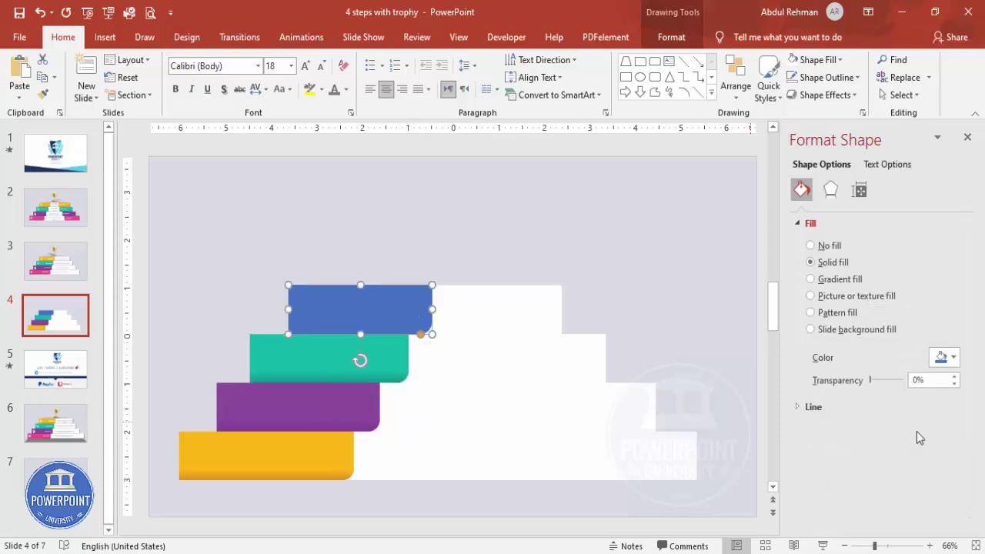
left_click(953, 358)
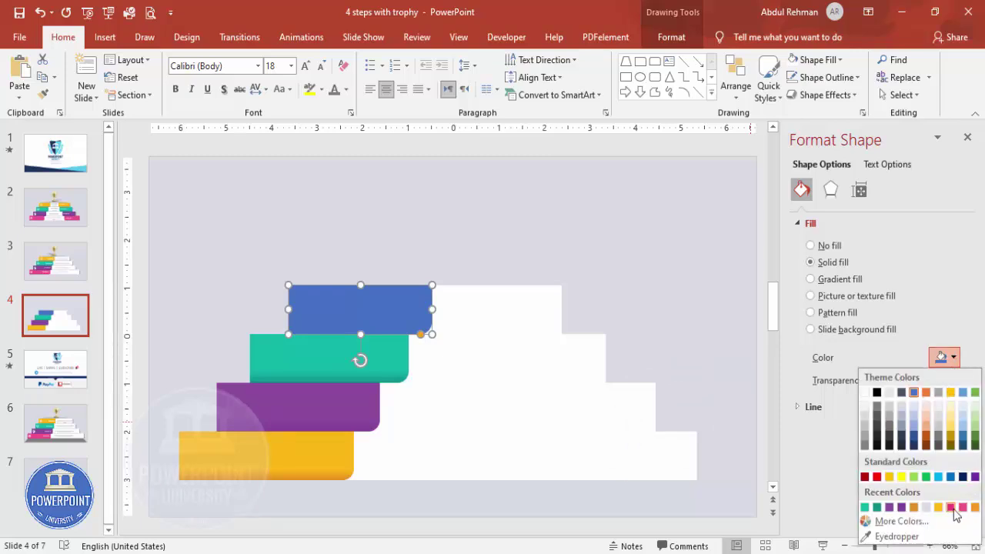
left_click(962, 507)
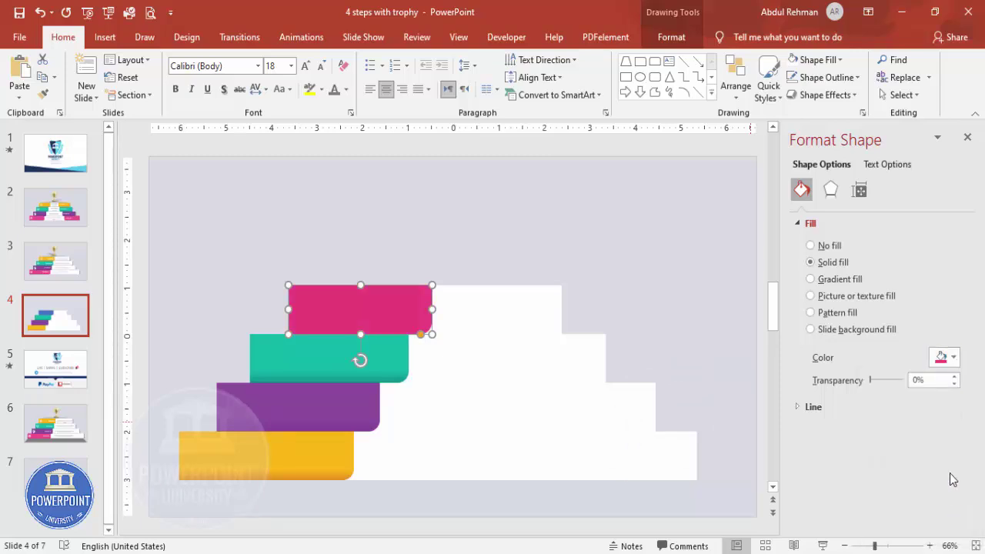
left_click(839, 282)
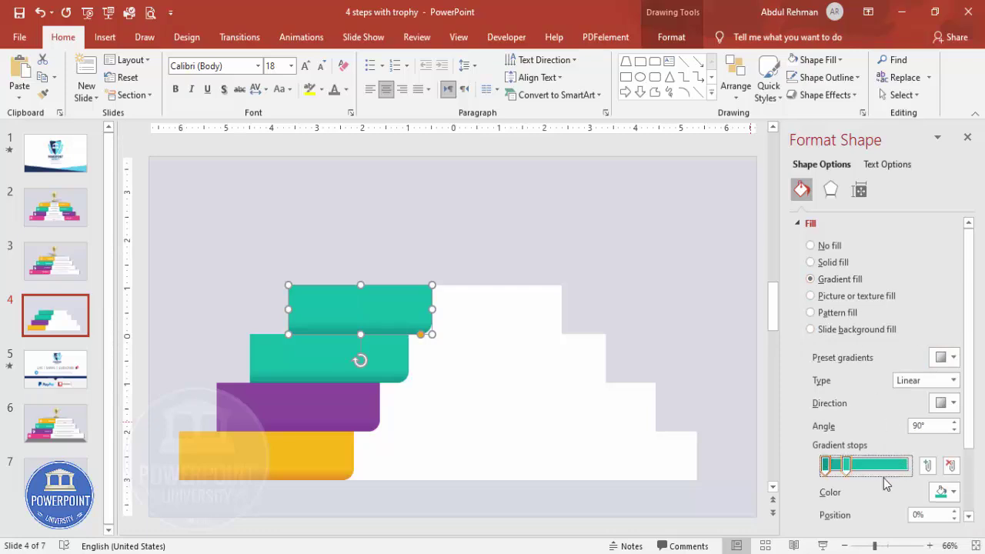
left_click(951, 492)
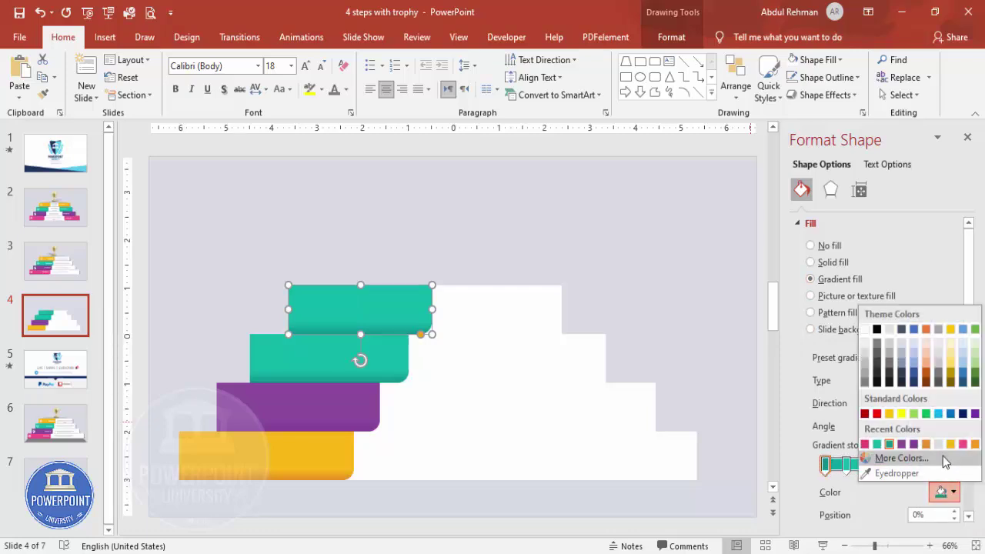
left_click(865, 445)
left_click(847, 465)
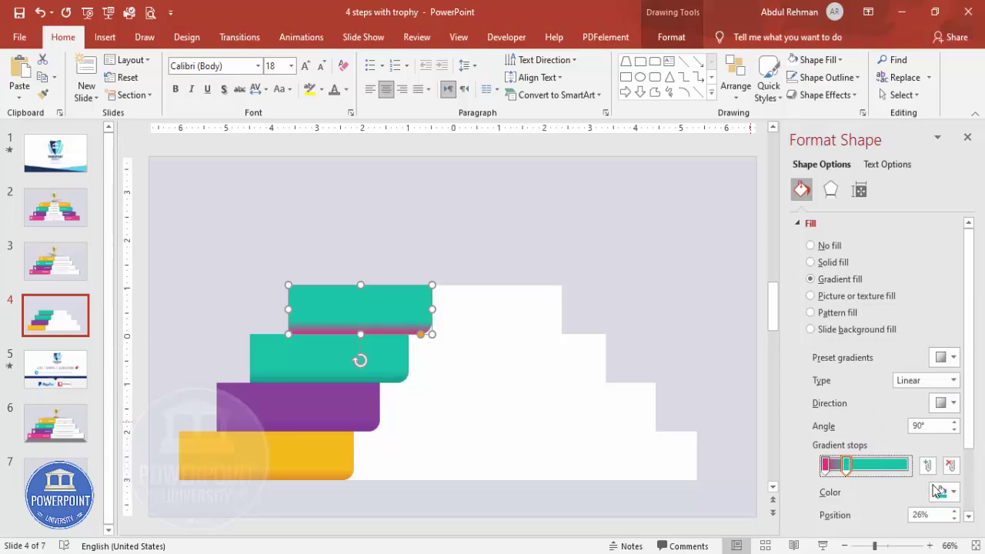
left_click(951, 490)
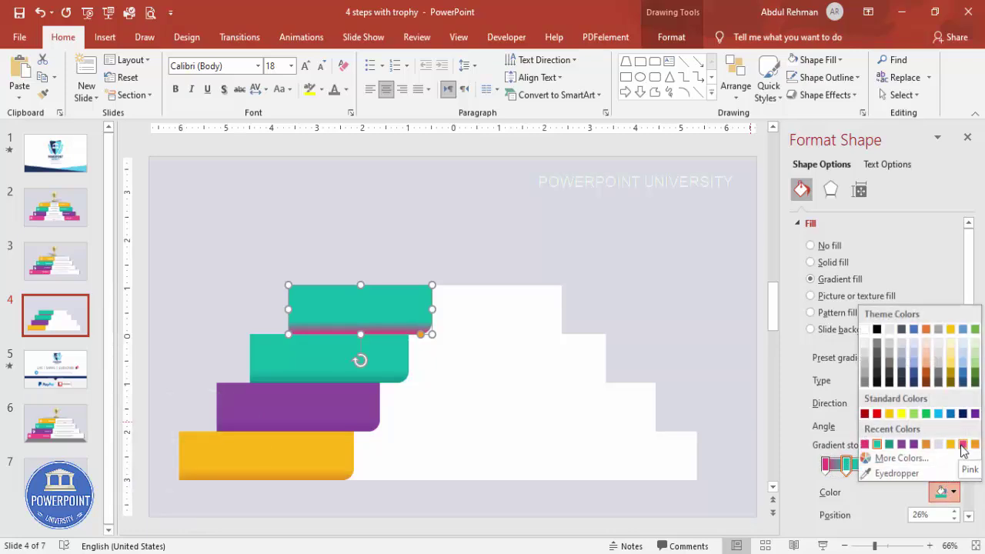
left_click(963, 445)
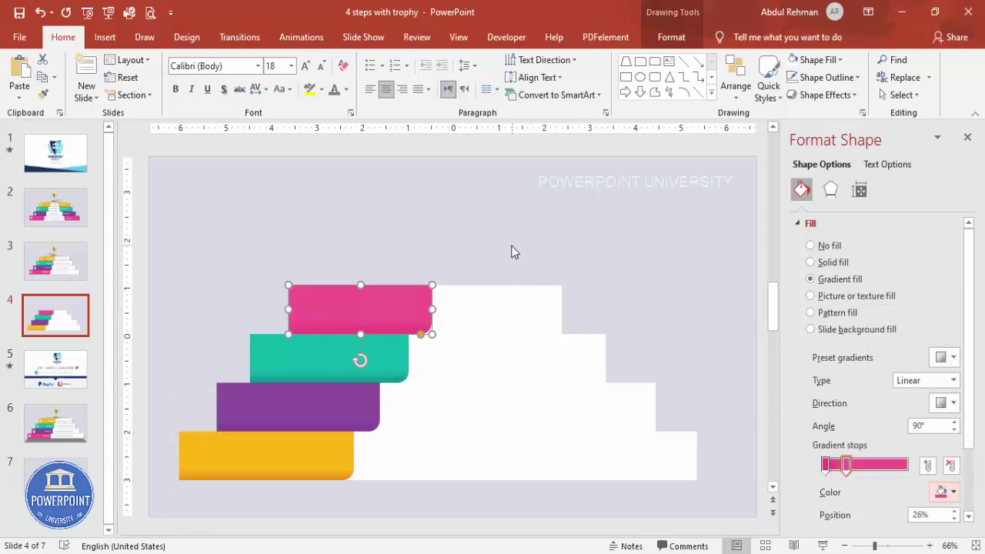
left_click(474, 228)
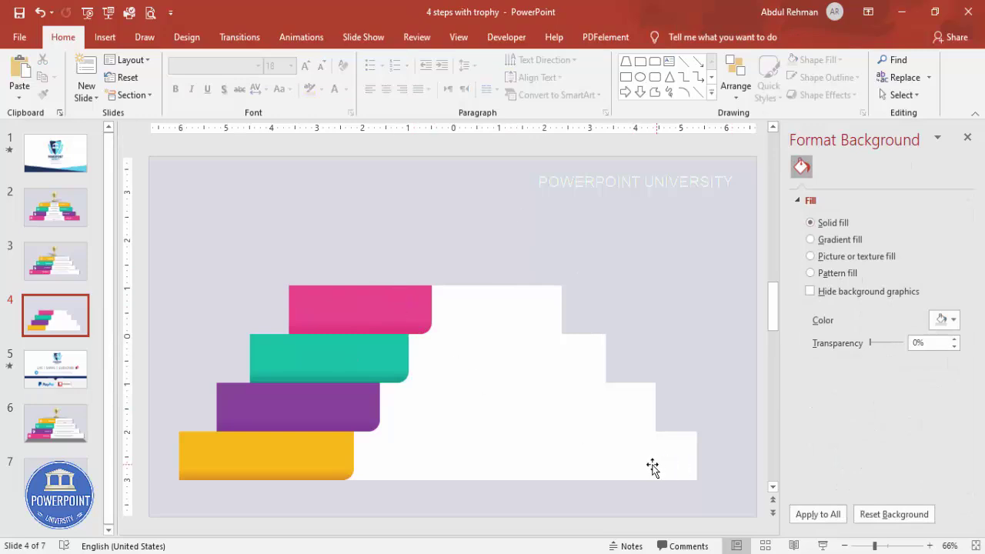
Give the bottom white bar a top-to-bottom white gradient with a light grey first stop.
left_click(593, 468)
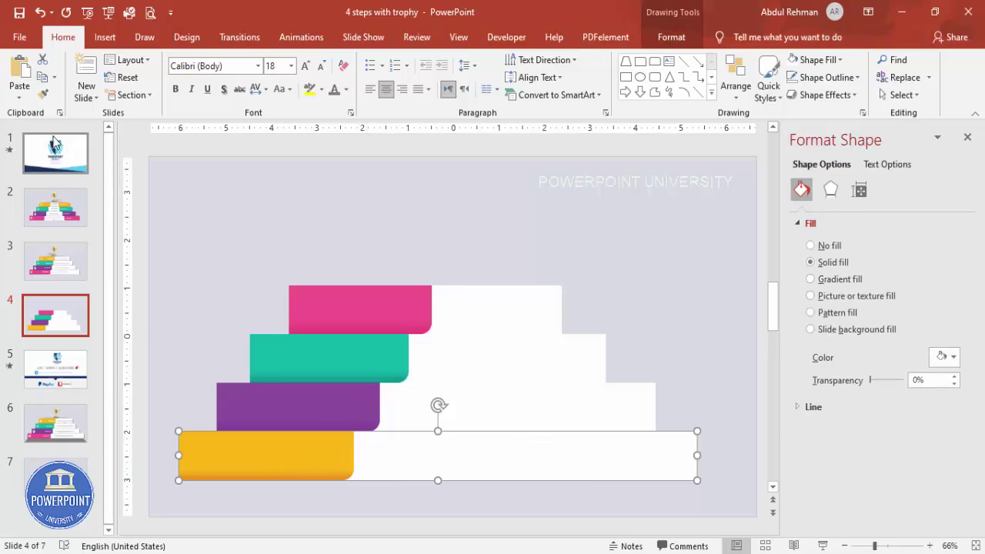
left_click(844, 285)
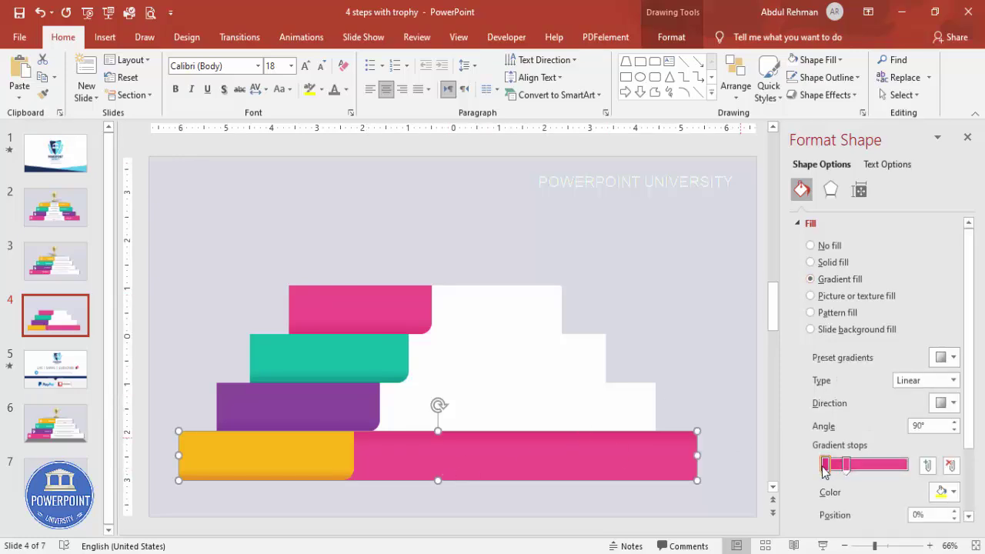
left_click(946, 492)
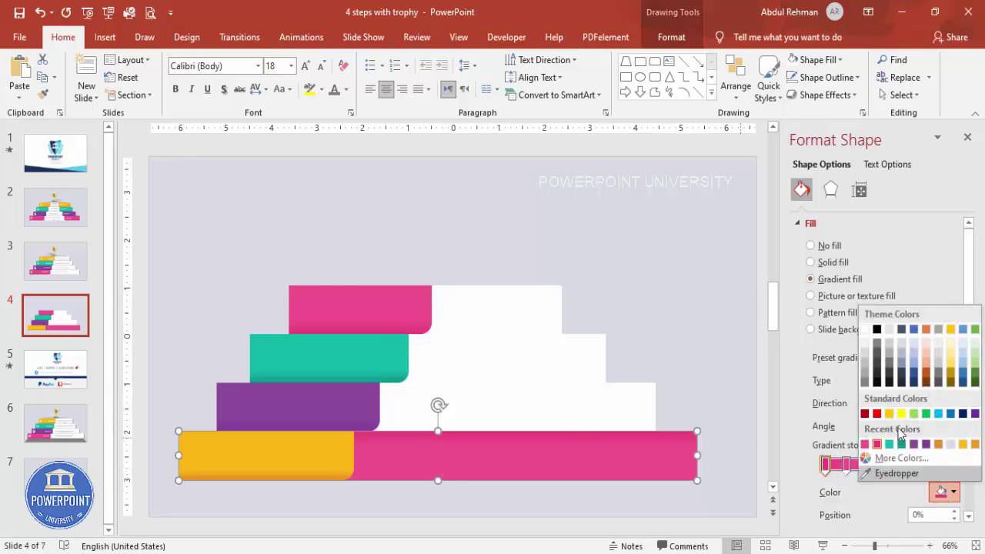
left_click(865, 378)
left_click(847, 464)
left_click(945, 493)
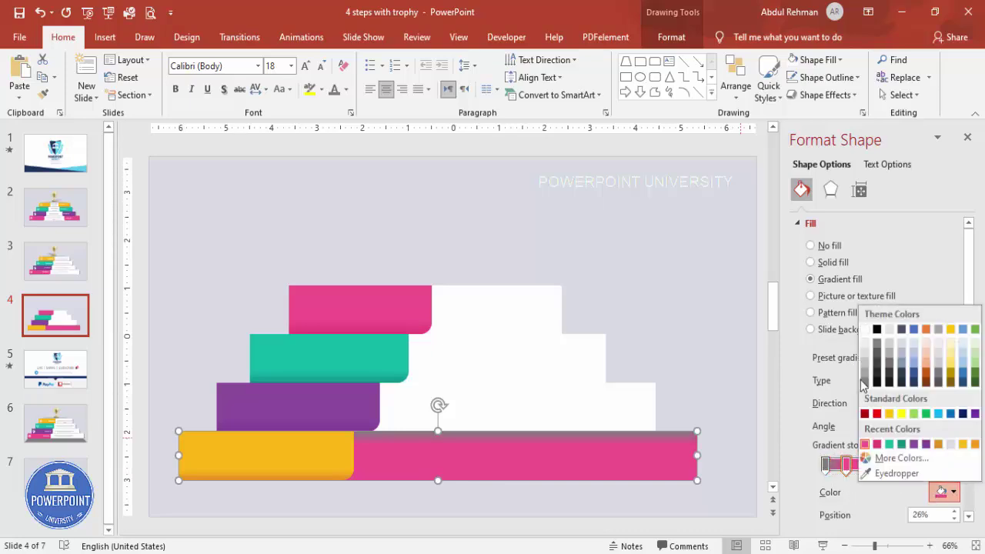
left_click(866, 330)
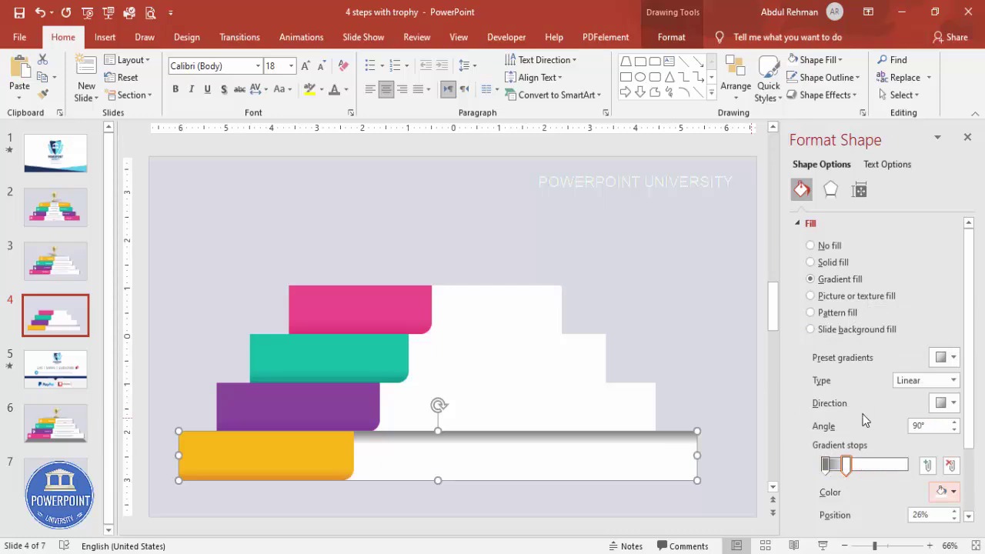
left_click(946, 403)
left_click(871, 464)
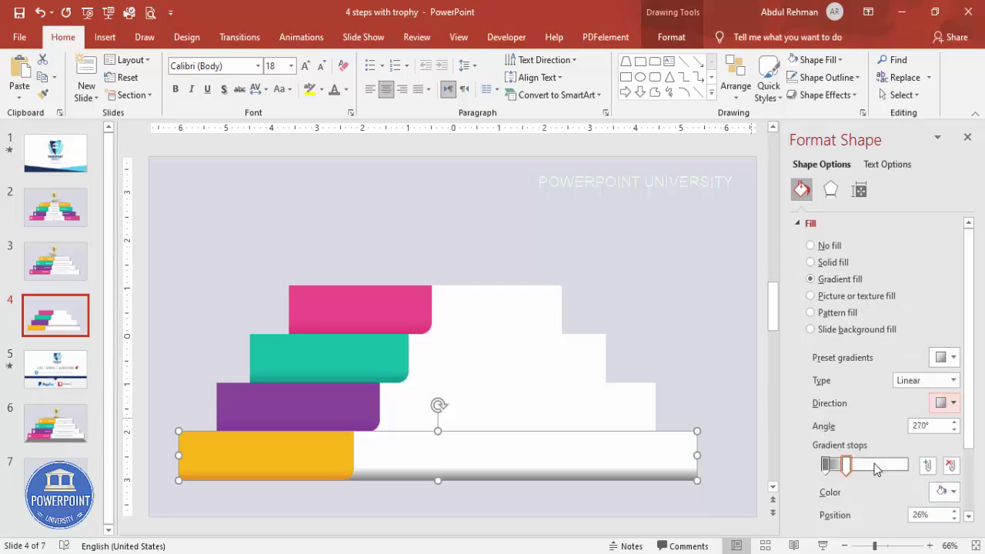
left_click(826, 465)
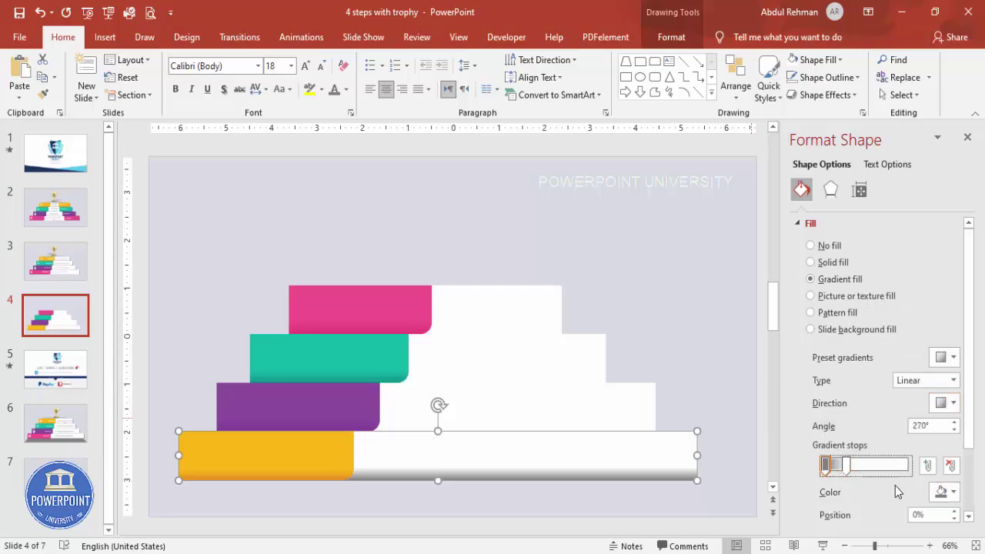
left_click(945, 491)
left_click(867, 372)
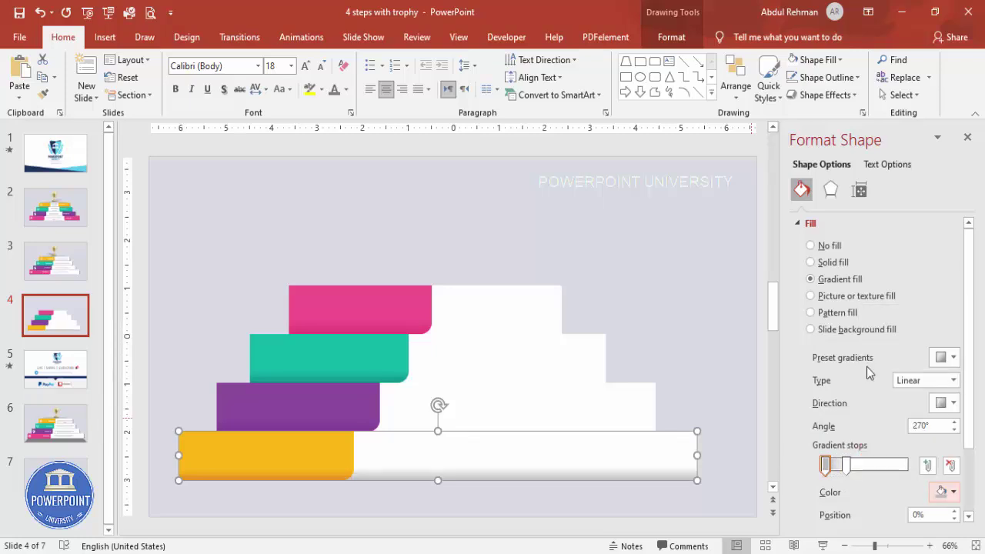
Copy the grey gradient onto the purple, teal and pink steps' white bars with Format Painter.
left_click(43, 99)
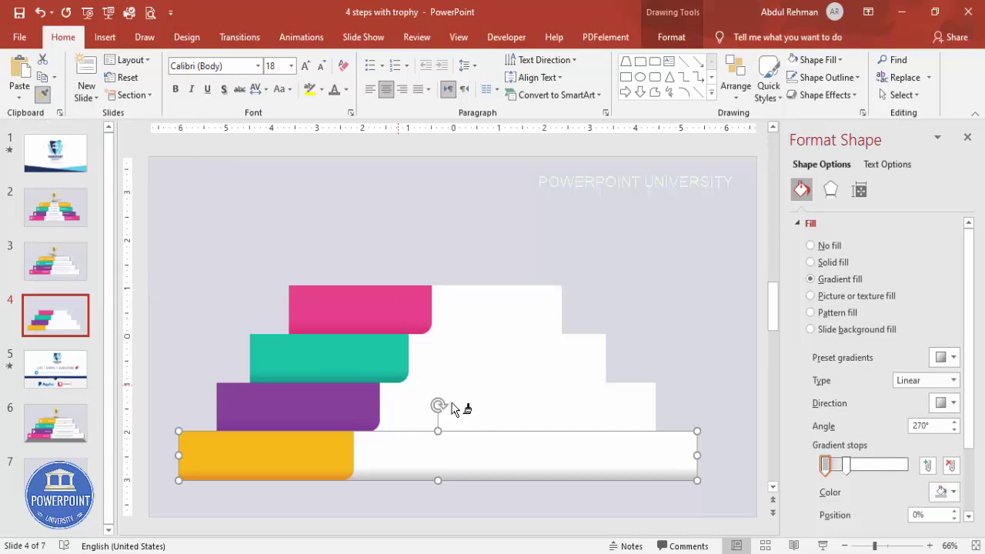
left_click(513, 403)
left_click(43, 100)
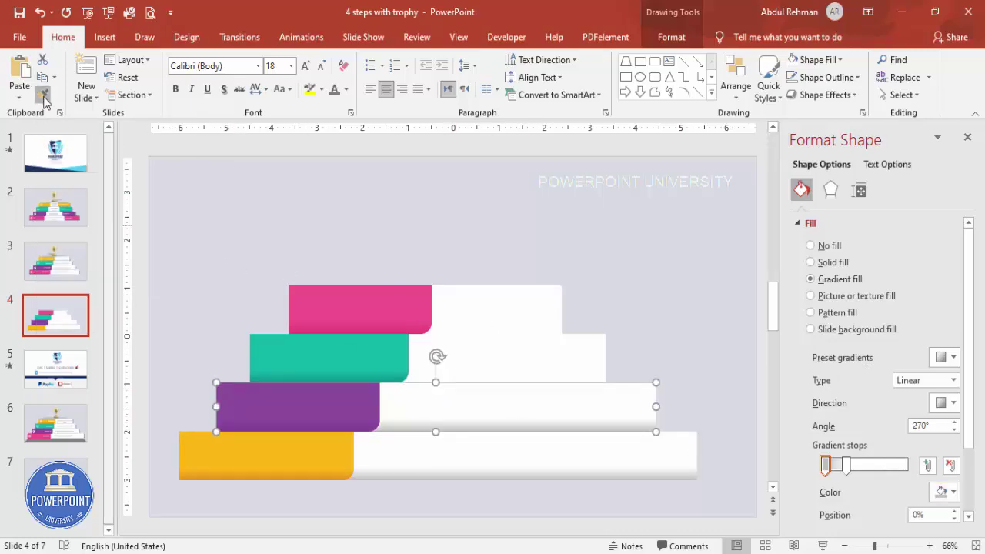
left_click(500, 348)
left_click(514, 321)
left_click(600, 305)
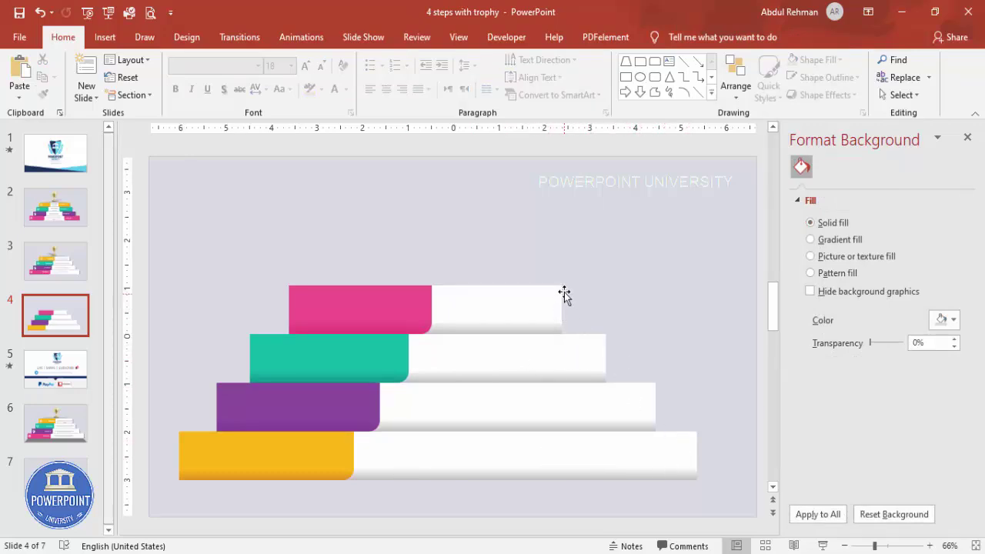
left_click(106, 37)
left_click(229, 86)
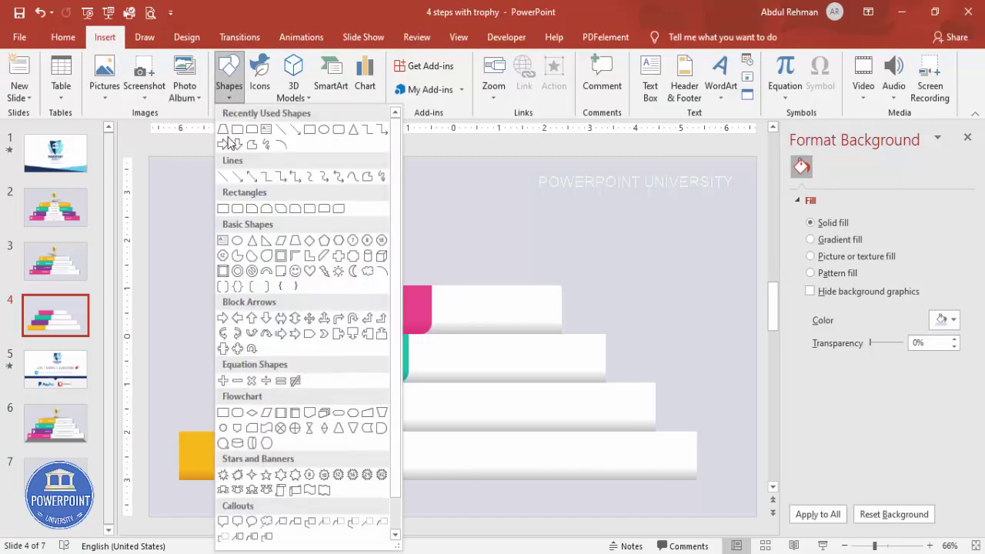
Zoom in and draw an outline-free freeform triangle at the top step's right end.
left_click(367, 177)
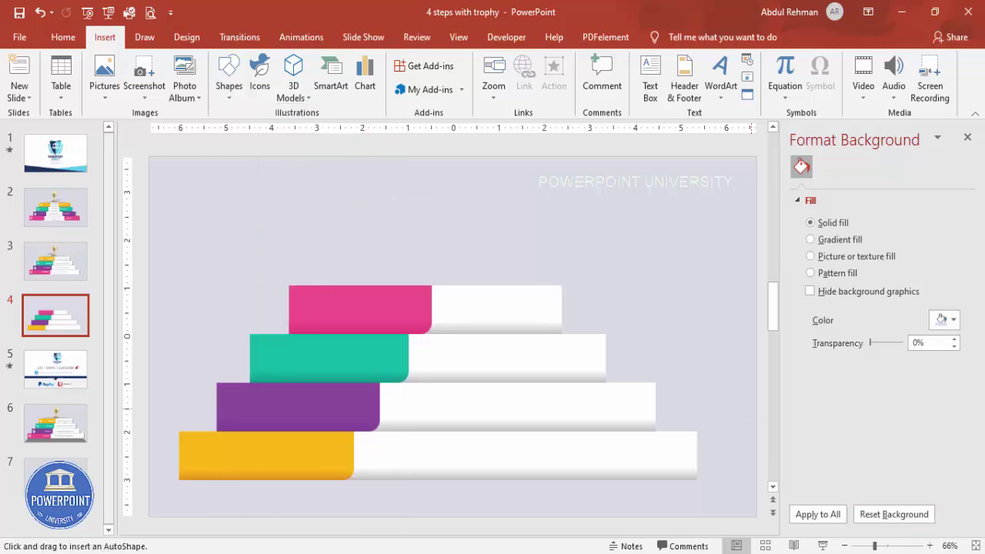
left_click(899, 547)
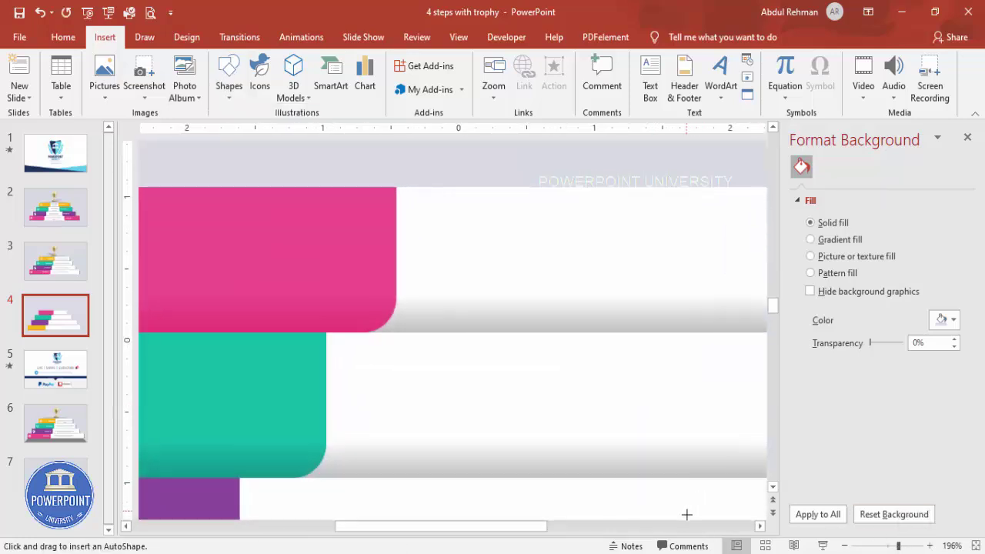
left_click(654, 527)
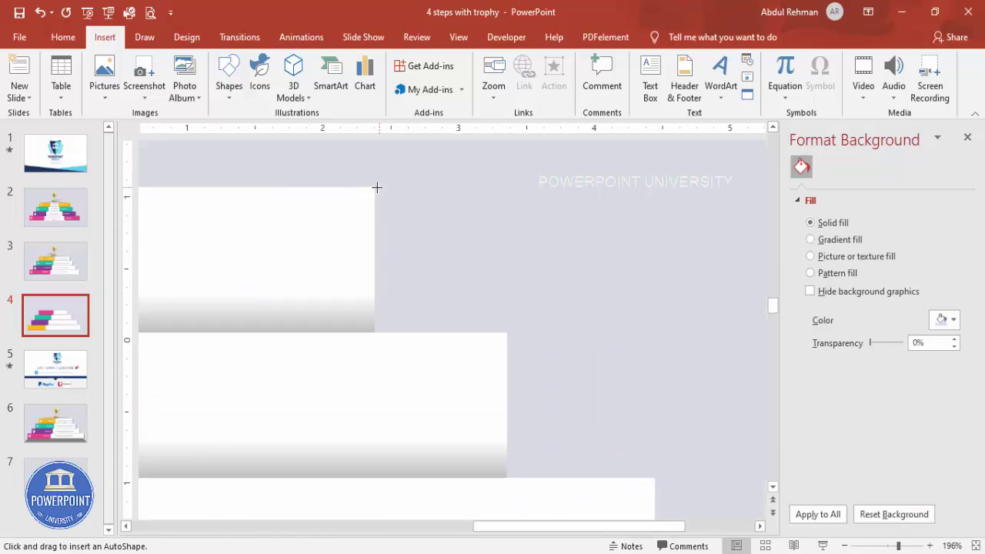
left_click_drag(374, 188, 507, 331)
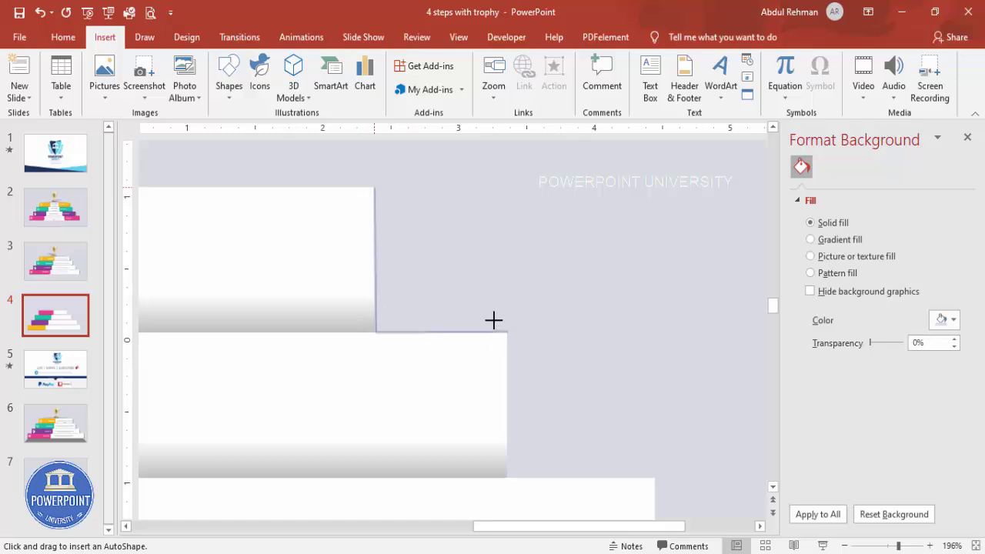
left_click(375, 188)
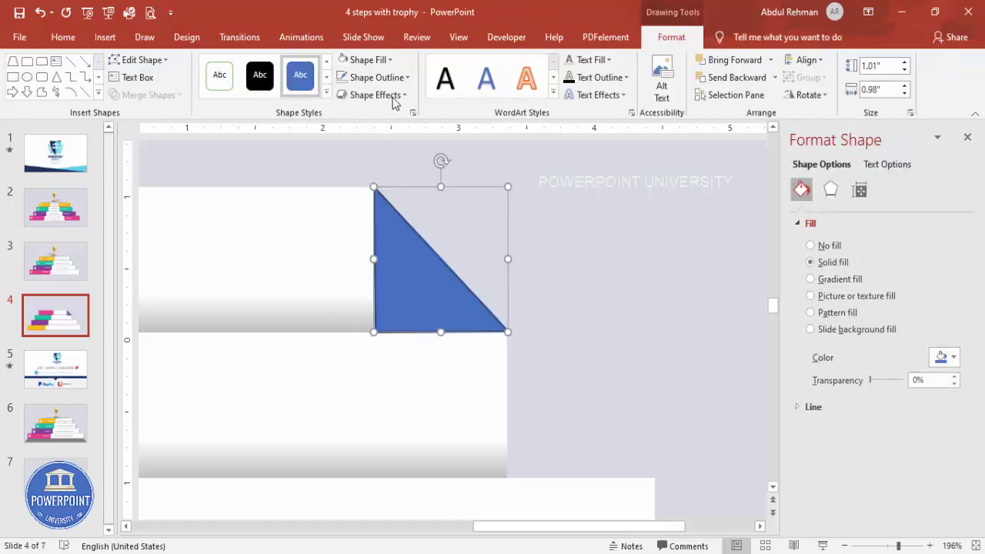
left_click(400, 78)
left_click(386, 242)
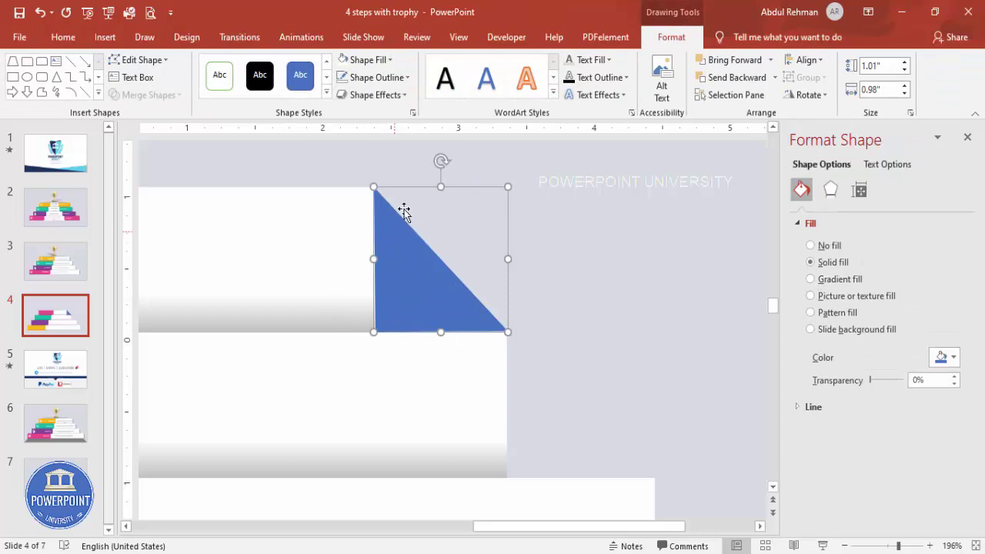
Fill the triangle with a horizontal linear gradient, both stops black.
left_click(838, 280)
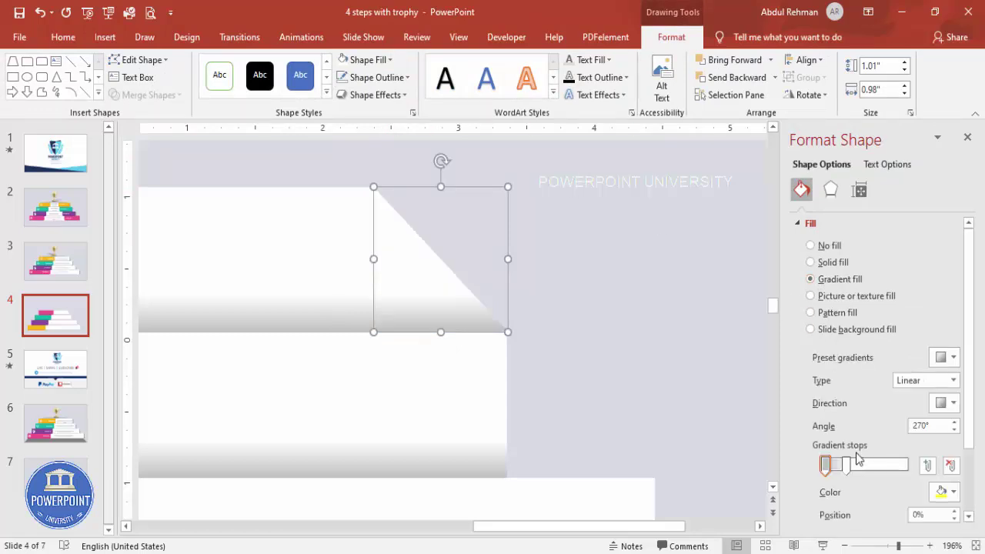
left_click(953, 492)
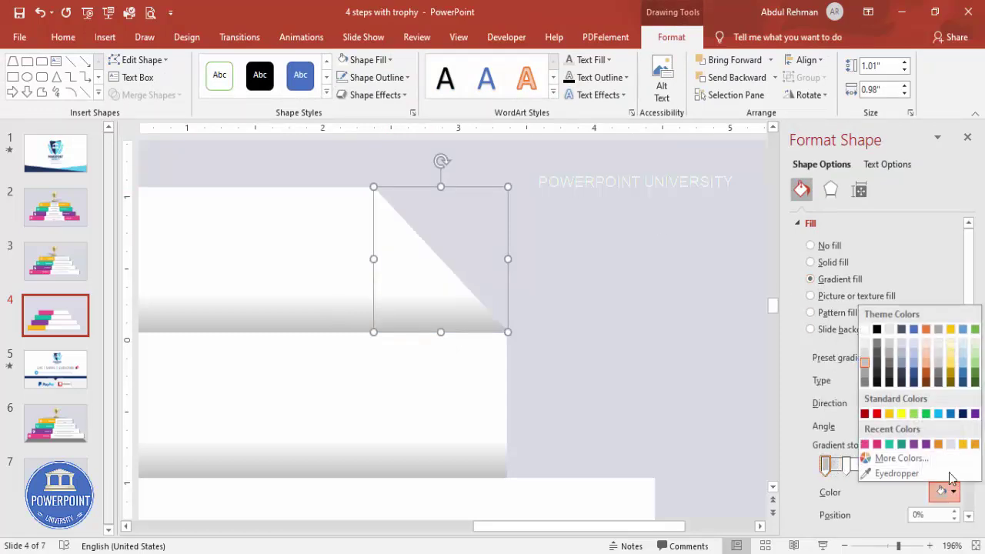
left_click(877, 330)
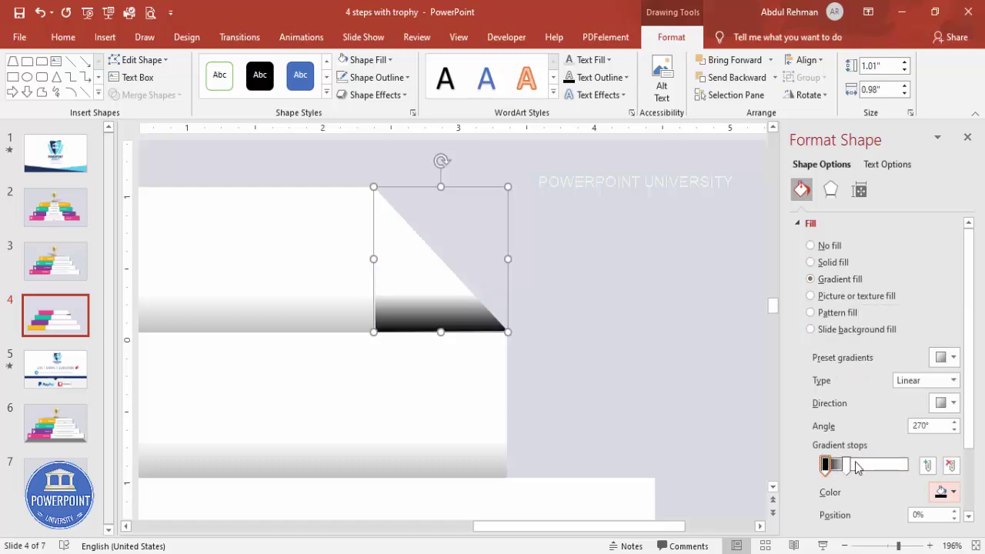
left_click(947, 402)
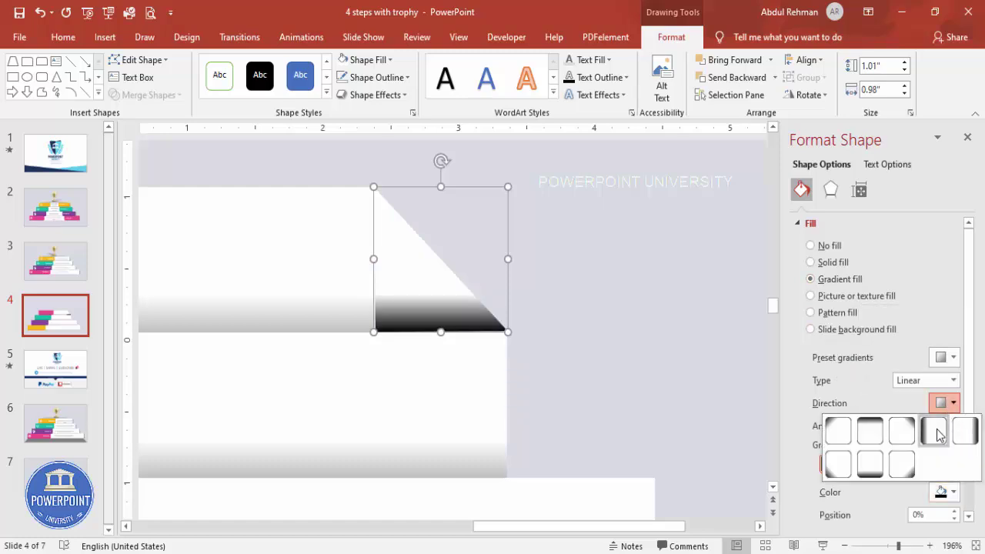
left_click(935, 431)
left_click(847, 464)
left_click(938, 493)
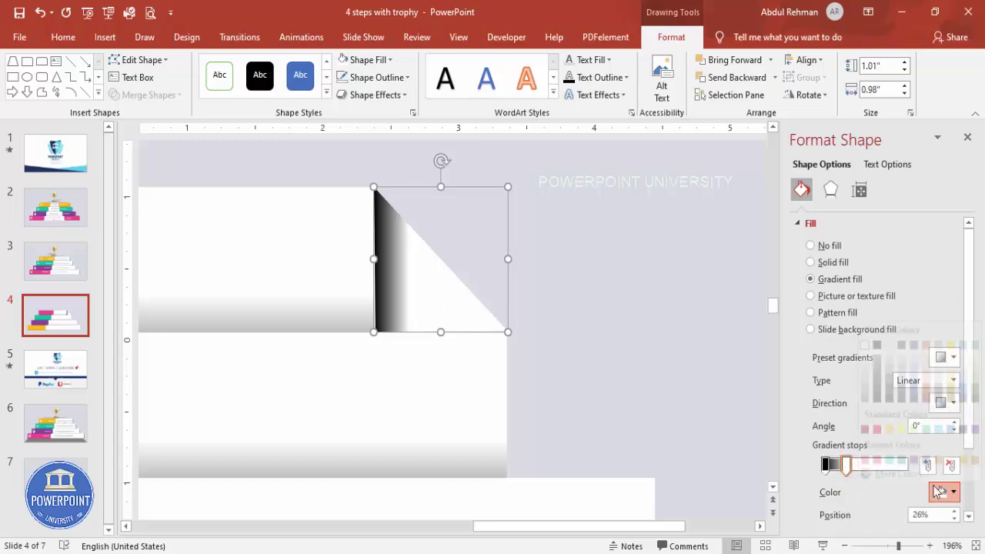
left_click(877, 330)
left_click_drag(974, 389, 975, 451)
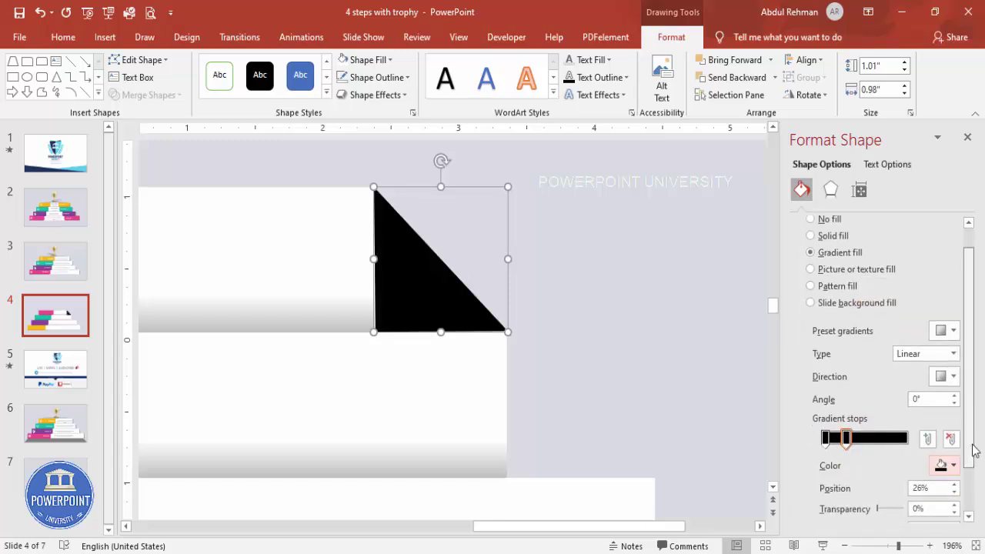
Make the second stop fully transparent and the first 65% transparent, then zoom out.
left_click_drag(878, 453, 908, 455)
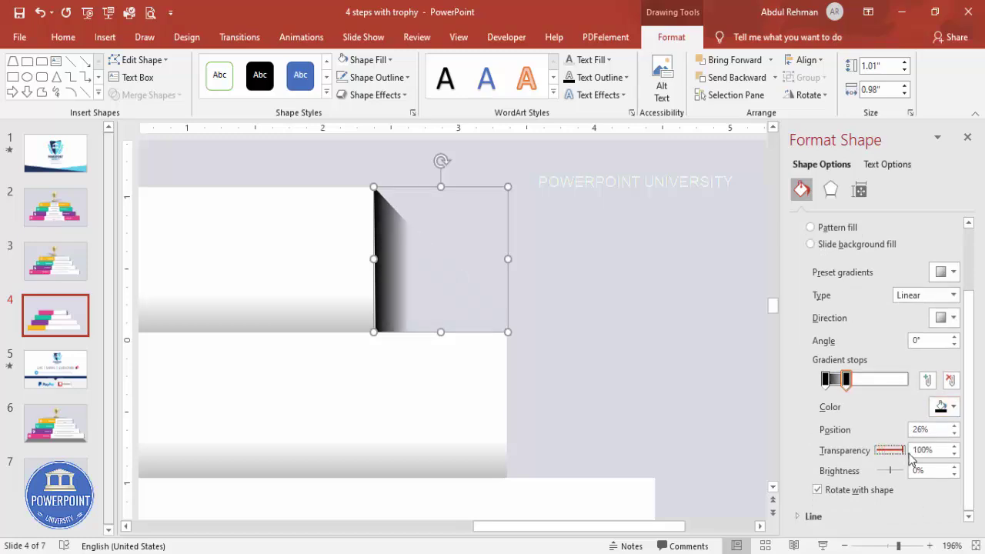
left_click_drag(848, 380, 862, 380)
left_click(825, 379)
left_click_drag(880, 454, 890, 454)
left_click_drag(861, 380, 843, 384)
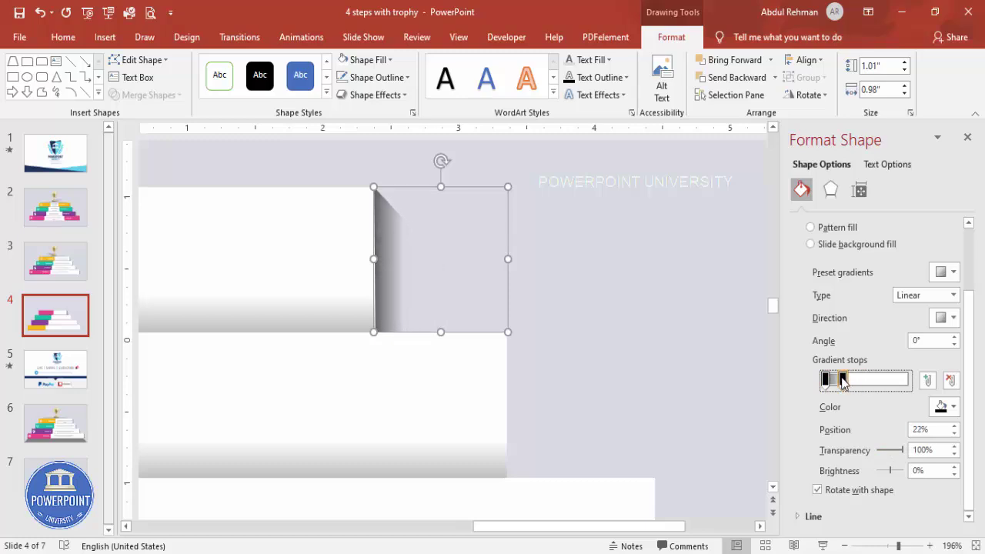
left_click(824, 380)
left_click_drag(890, 453, 896, 455)
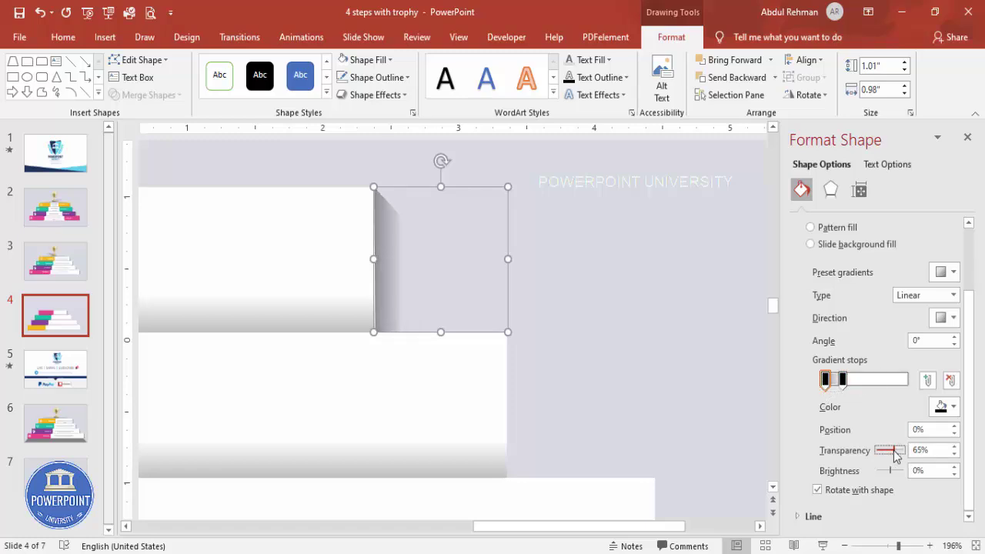
left_click(974, 545)
left_click(673, 314)
left_click(570, 303)
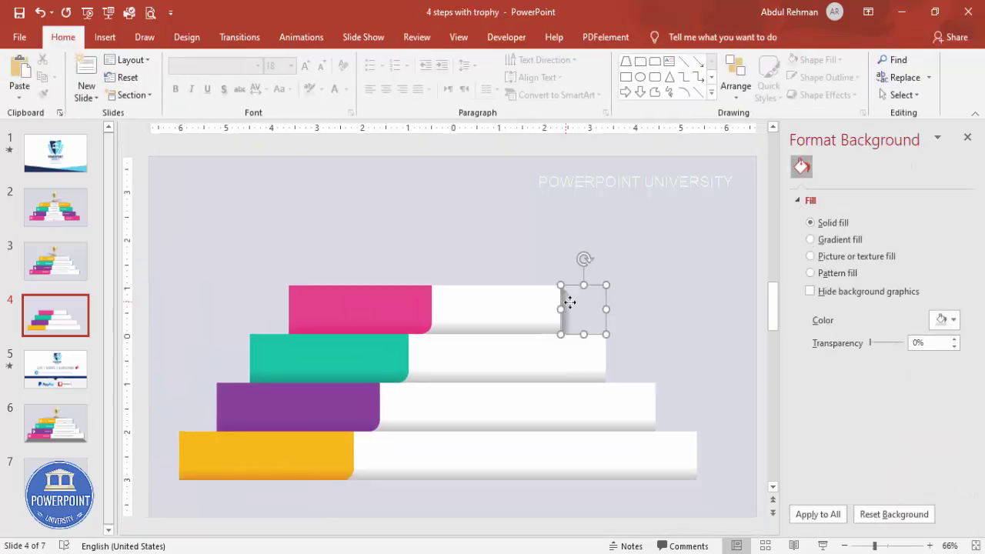
Copy the shaded end cap to the right ends of the lower white step bars.
left_click_drag(575, 309, 663, 395)
left_click_drag(724, 381, 699, 445)
left_click(682, 328)
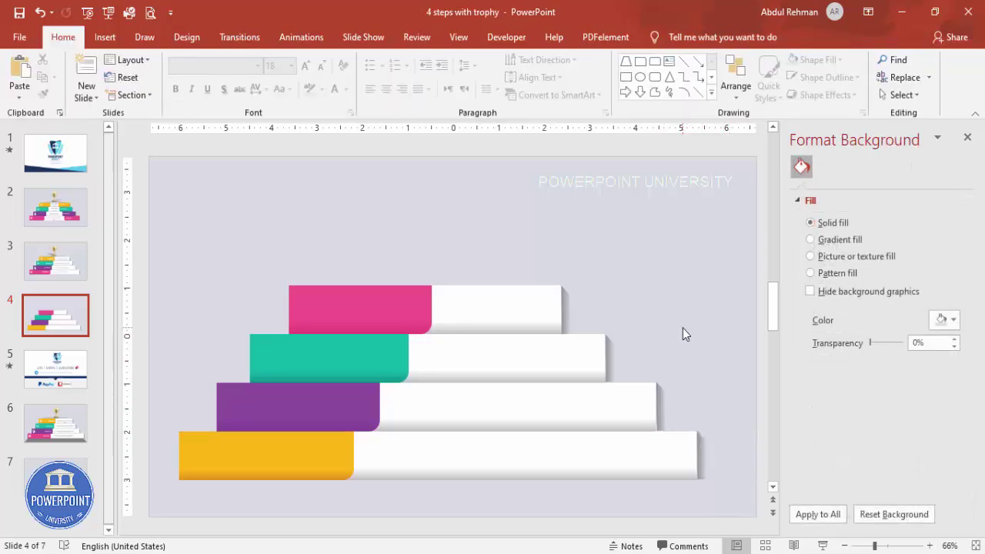
left_click(328, 446)
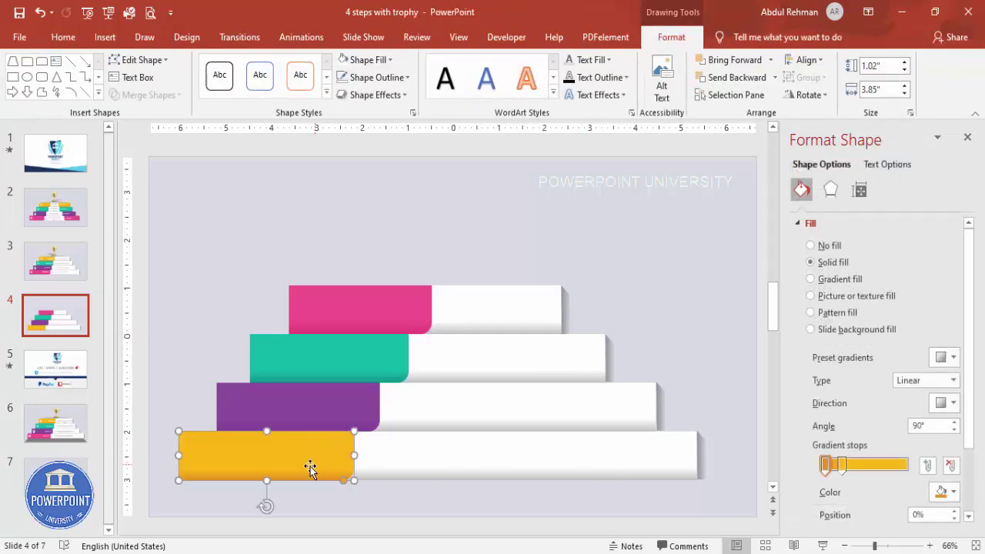
Copy the yellow and purple tabs to their bars' right ends and flip them horizontally.
left_click_drag(298, 466, 646, 464)
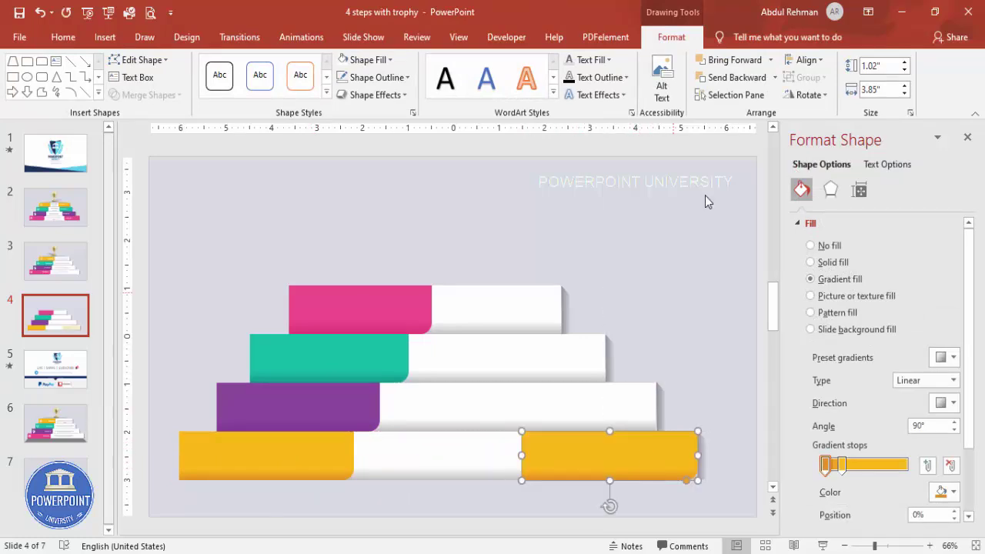
left_click(815, 94)
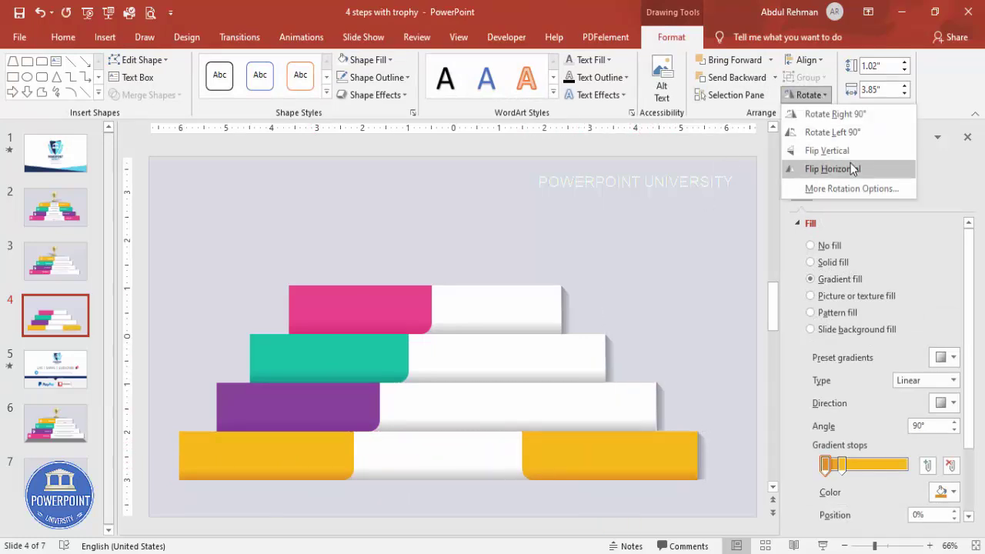
left_click(830, 168)
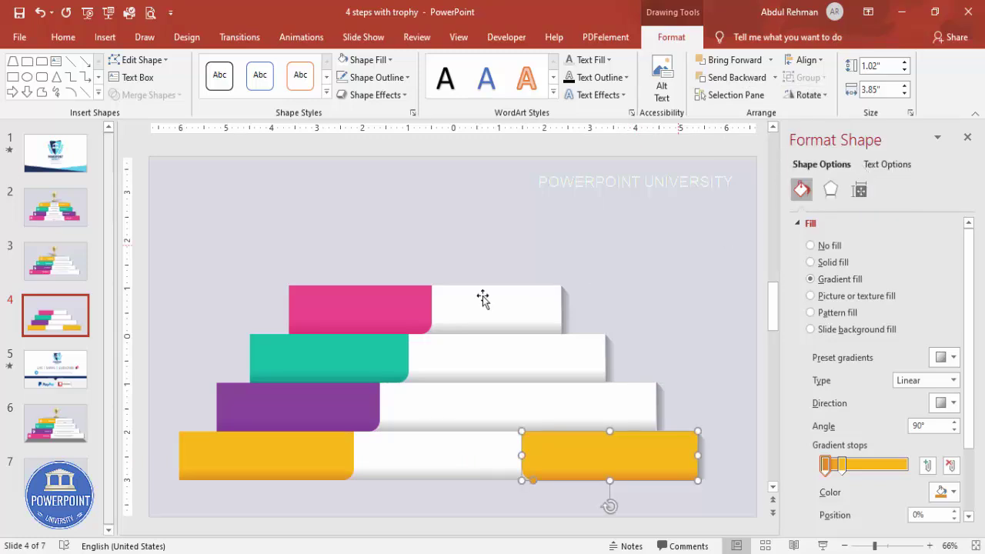
left_click(327, 415)
left_click_drag(326, 416, 603, 414)
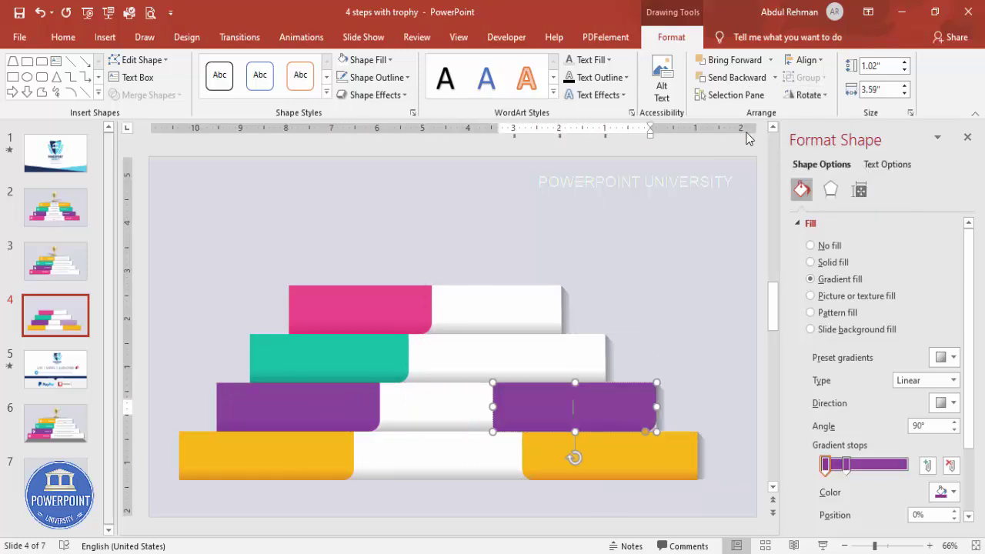
left_click(808, 93)
left_click(842, 171)
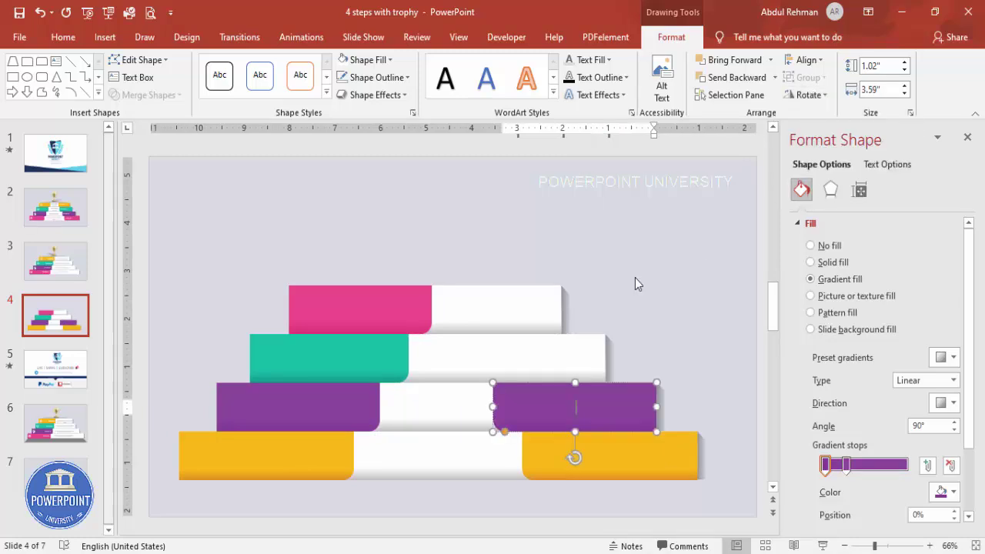
Delete the extra purple and yellow tabs from the right ends of the lower steps.
left_click(383, 362)
left_click(558, 397)
key("Delete")
left_click(620, 468)
key("Delete")
left_click(668, 342)
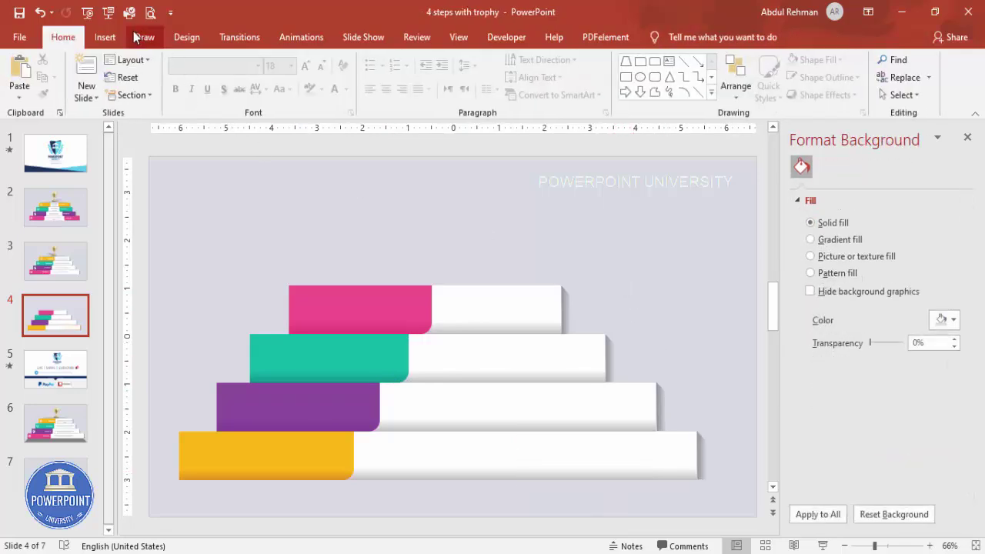
Insert the trophy icon from the Icons library's Celebration set.
left_click(105, 37)
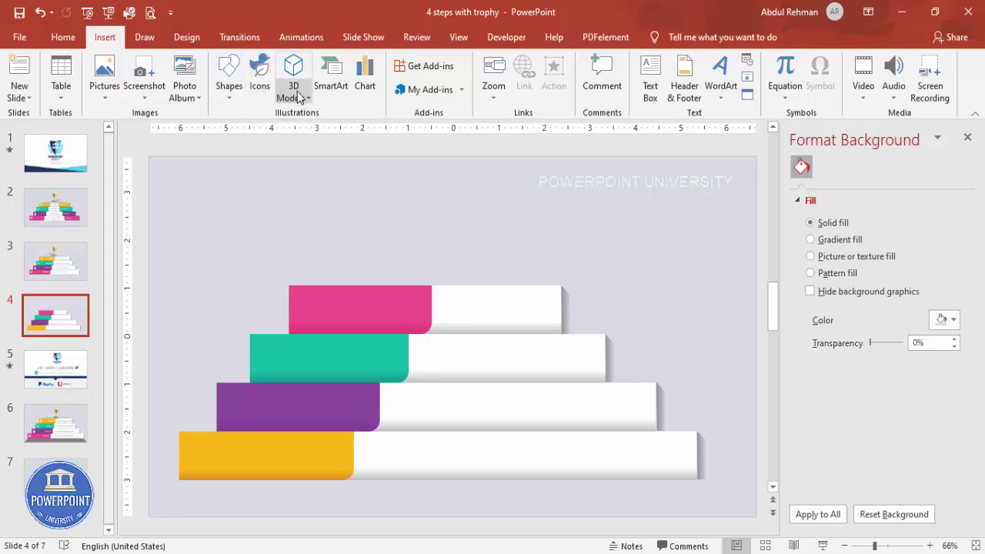
left_click(259, 81)
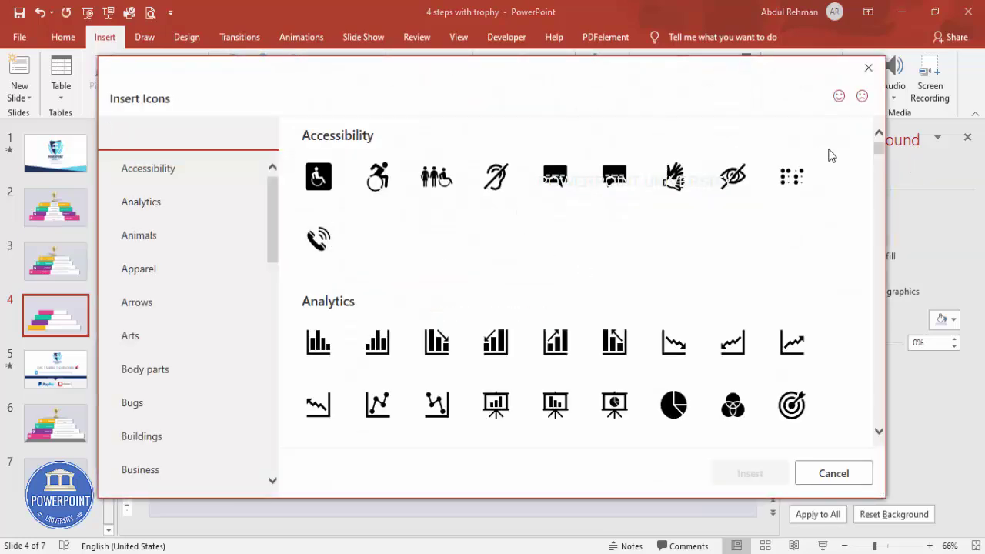
left_click_drag(880, 151, 855, 226)
left_click(377, 219)
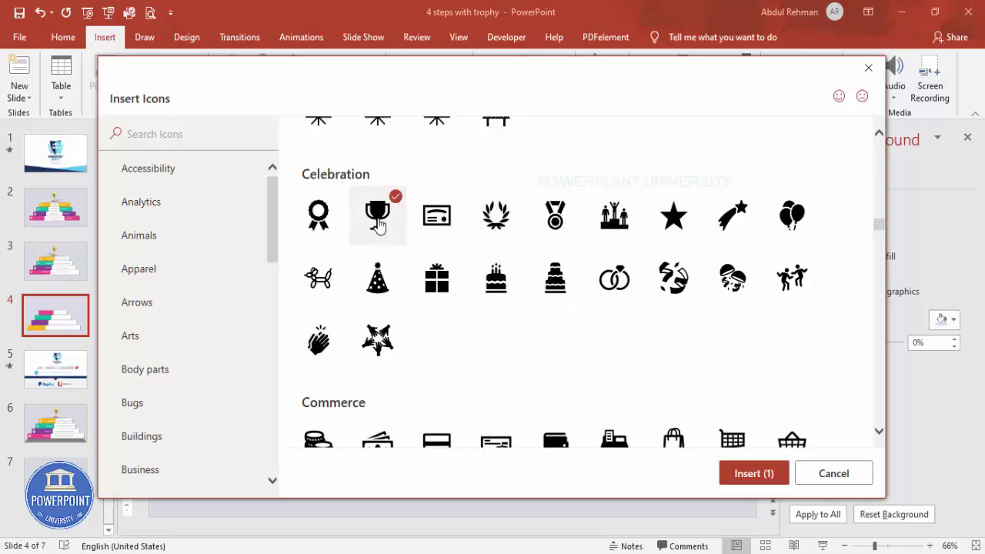
left_click(739, 474)
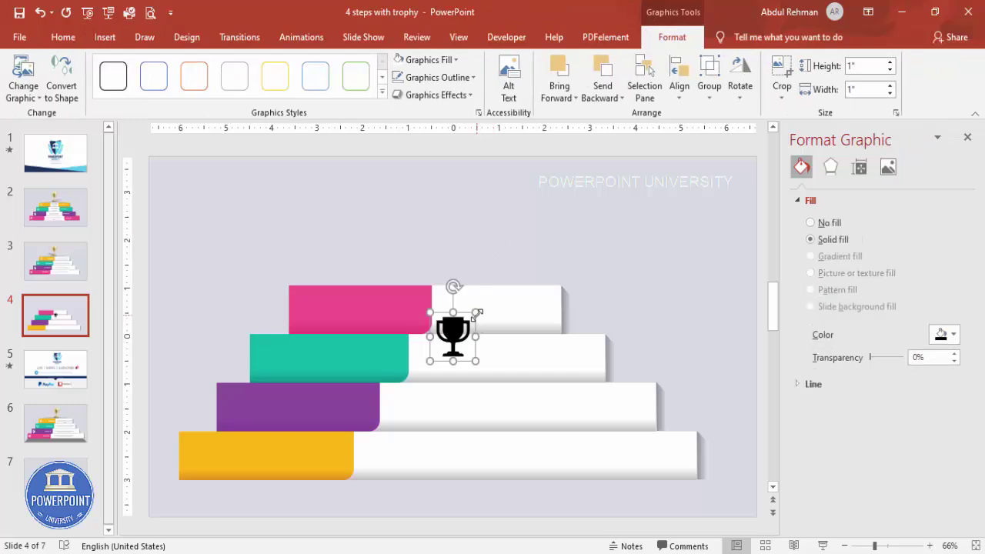
Enlarge the trophy, fill it gold, and rest it on top of the pink step.
left_click_drag(477, 312, 439, 245)
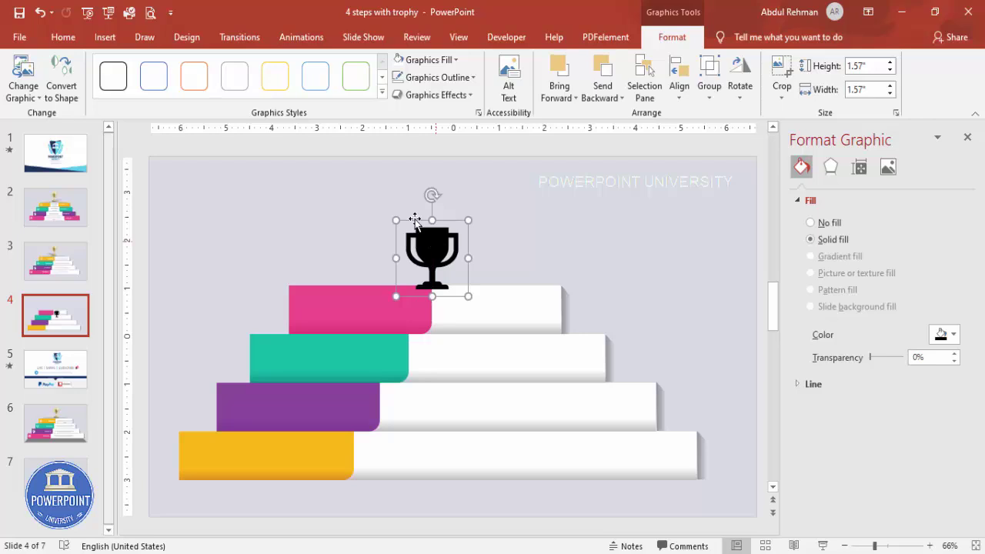
left_click(422, 62)
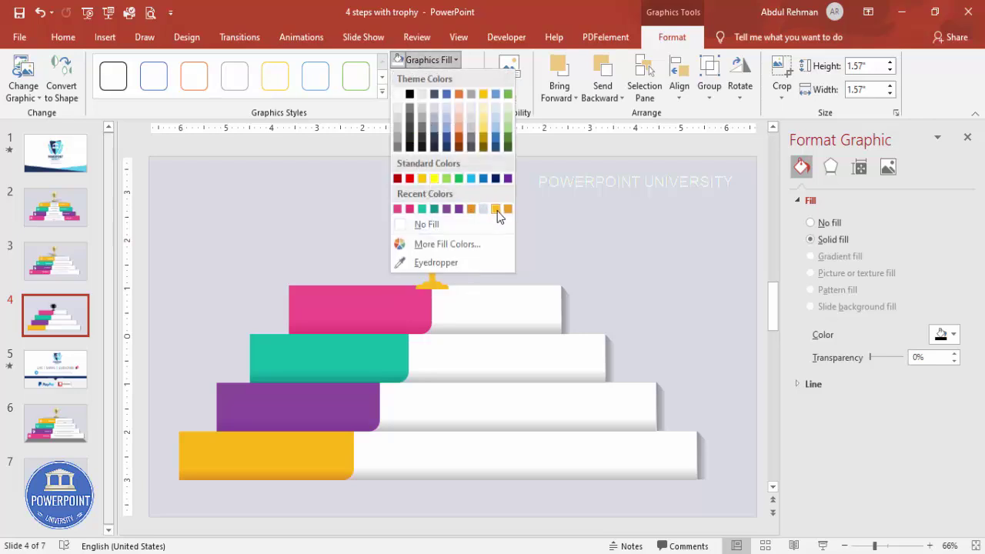
left_click(471, 208)
left_click_drag(436, 235, 435, 238)
left_click(568, 236)
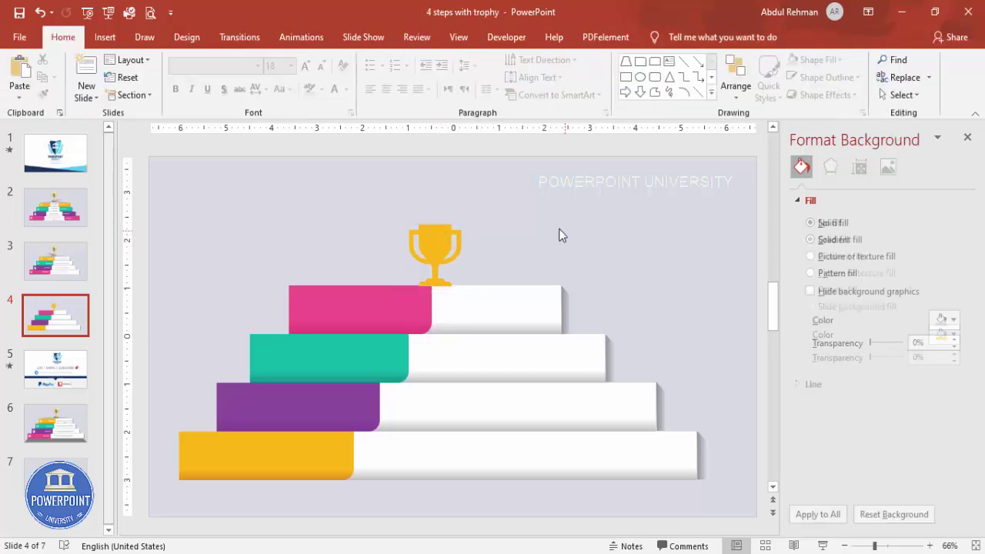
Insert target, presentation-chart, head-with-gears and bank icons together from the Icons library.
left_click(105, 37)
left_click(259, 75)
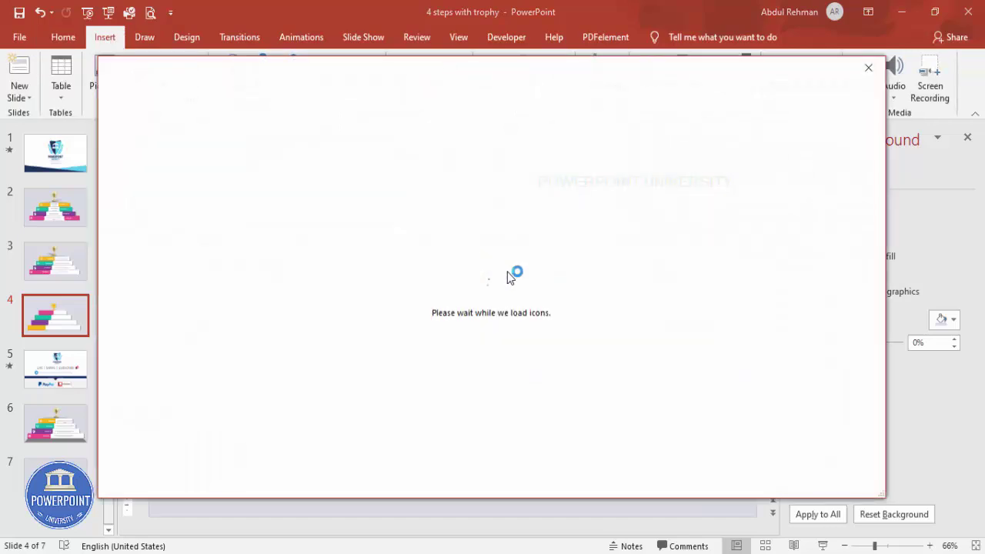
left_click(792, 404)
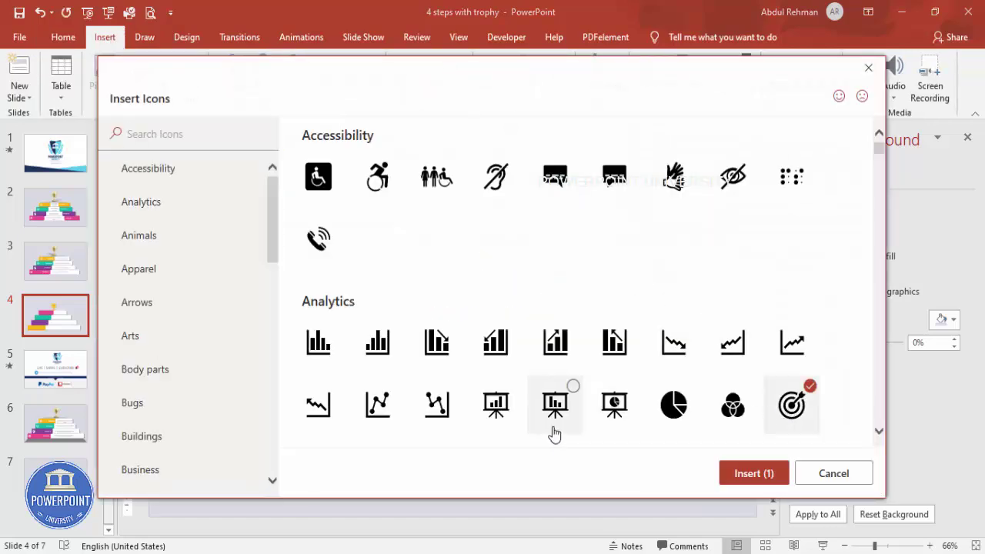
left_click(498, 416)
scroll(635, 310, "down", 2)
left_click(672, 365)
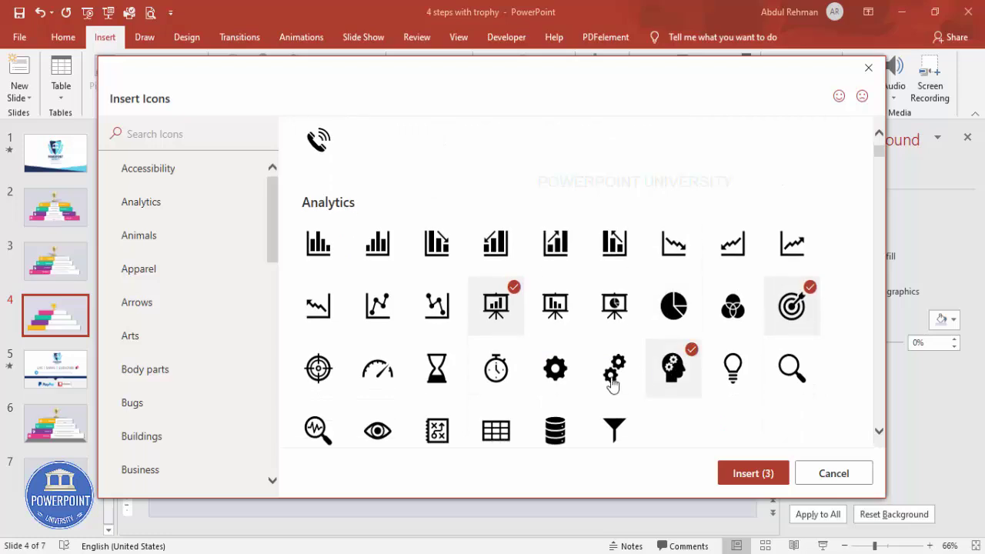
scroll(623, 377, "down", 2)
scroll(638, 371, "down", 10)
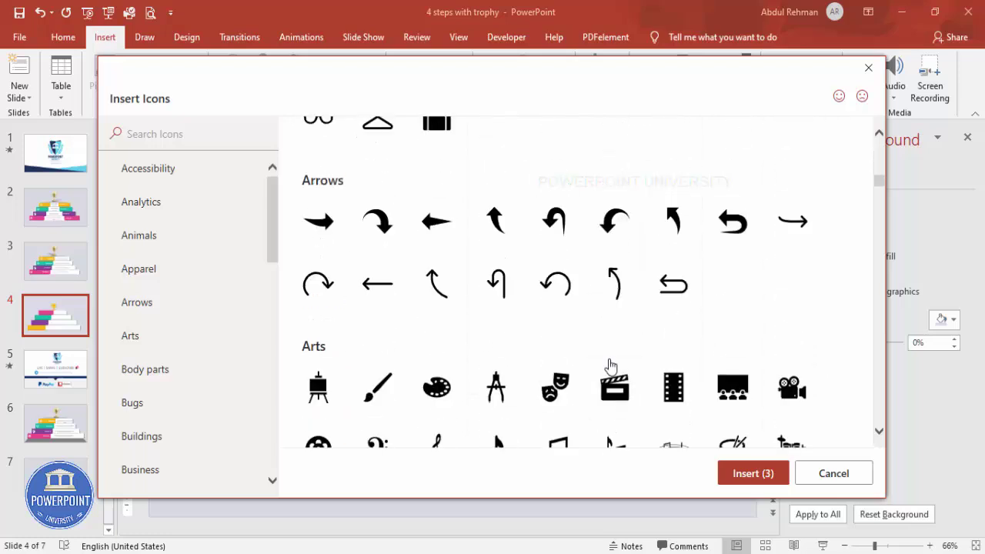
scroll(615, 368, "down", 8)
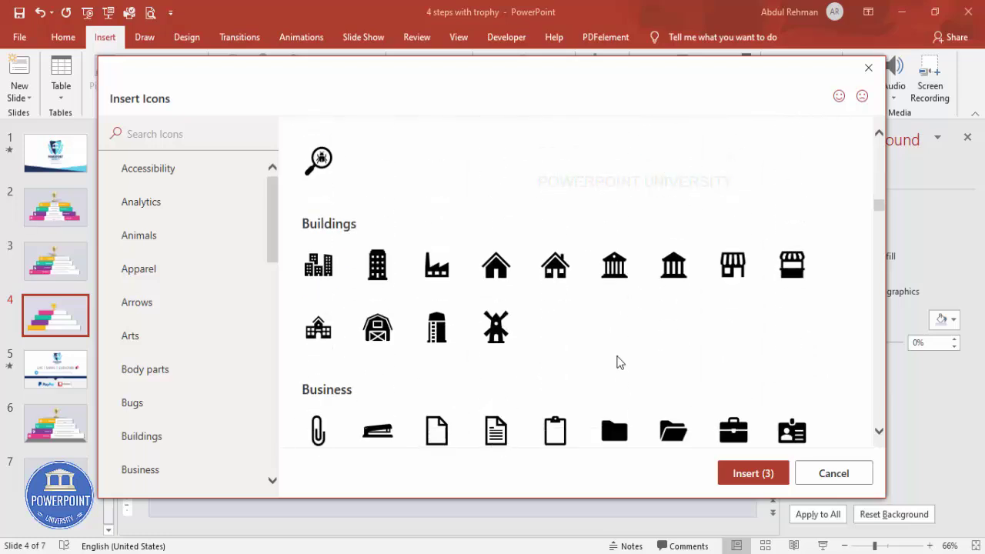
left_click(635, 273)
left_click(750, 475)
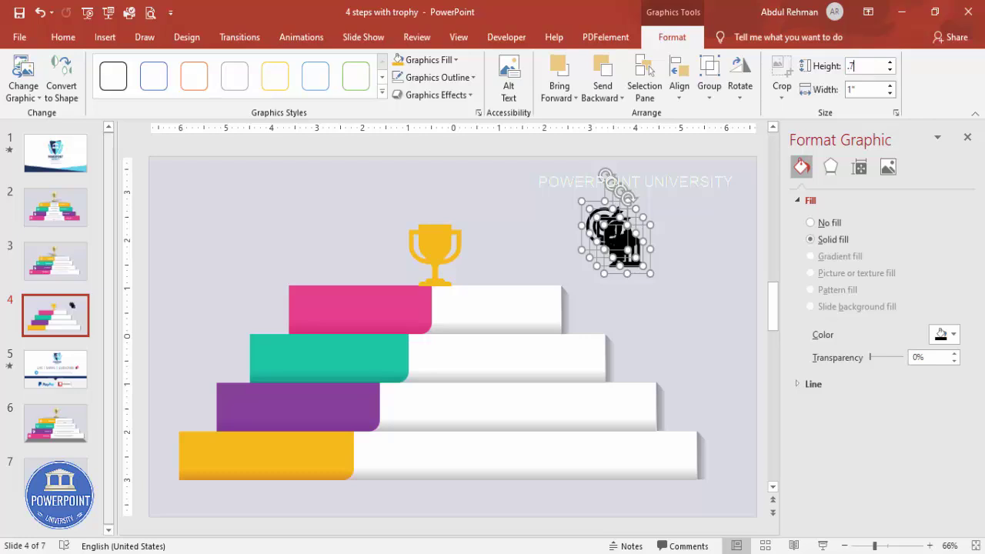
Fill all four inserted icons white.
left_click(642, 241)
left_click_drag(558, 194, 677, 290)
left_click(430, 60)
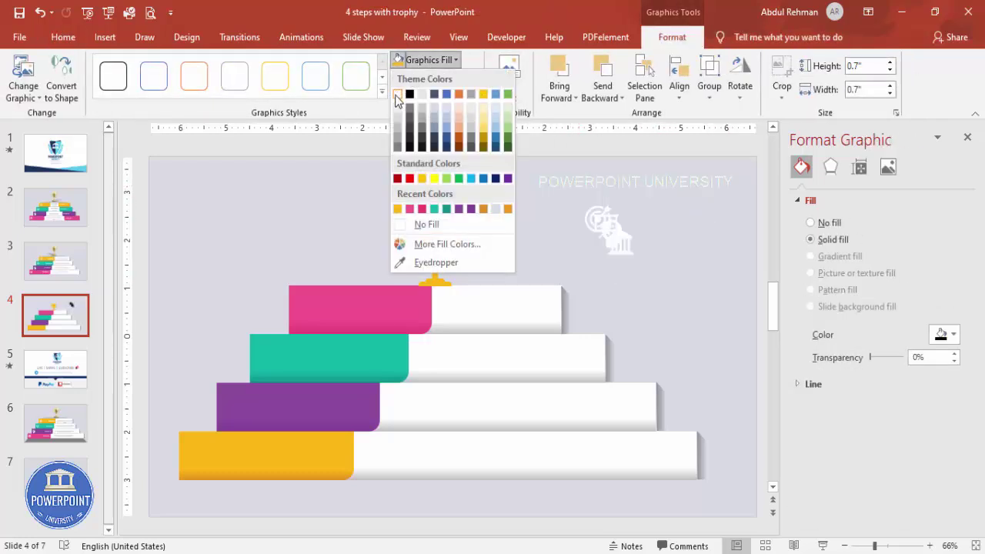
left_click(398, 94)
left_click(657, 217)
Move the bank, head, chart and target icons onto the yellow, purple, teal and pink tabs.
left_click_drag(629, 246, 201, 455)
left_click(606, 245)
left_click_drag(608, 235, 236, 407)
left_click_drag(608, 224, 281, 360)
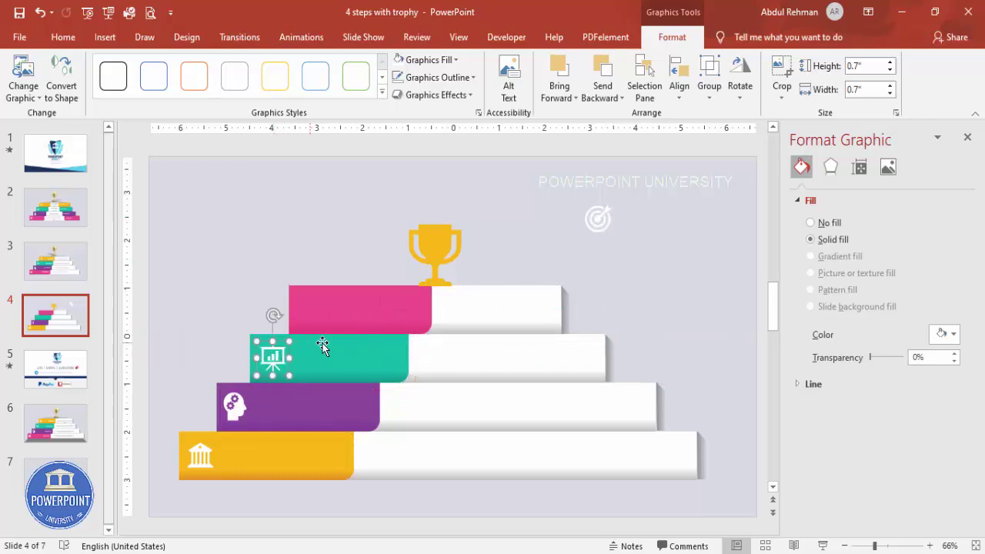
left_click_drag(599, 220, 314, 309)
left_click(352, 244)
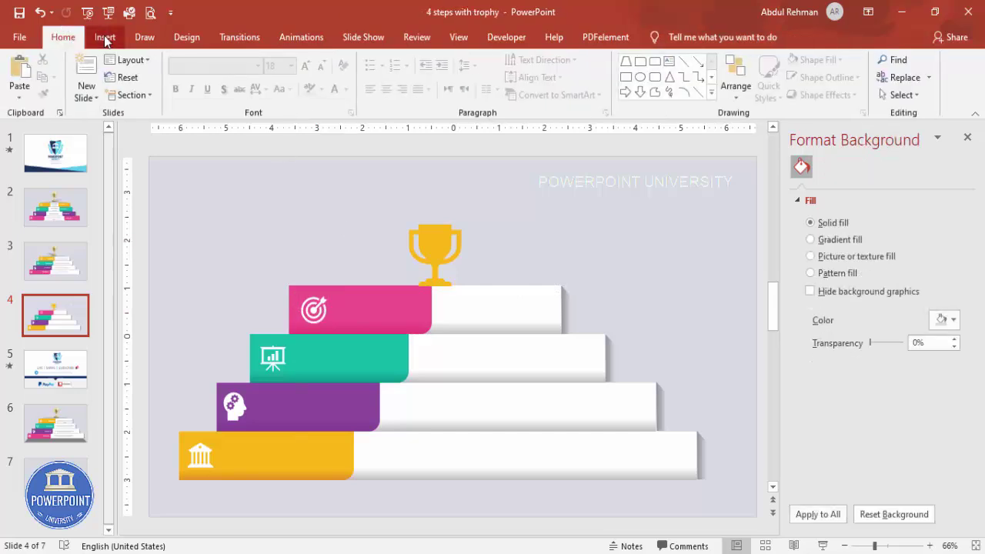
Add a bold, white, right-aligned OPTION text box on the pink tab.
left_click(105, 40)
left_click(650, 77)
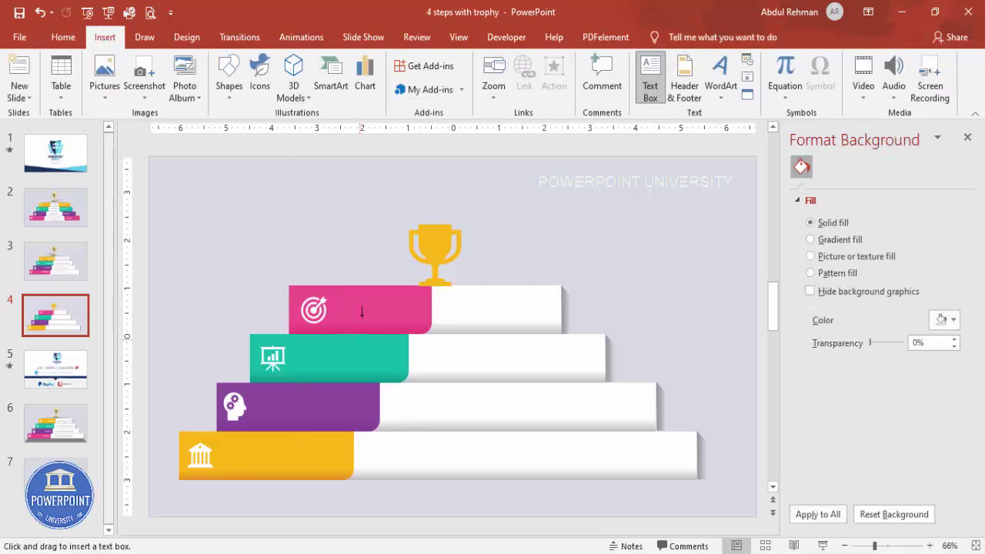
left_click_drag(417, 317, 437, 326)
type("0PTION 01")
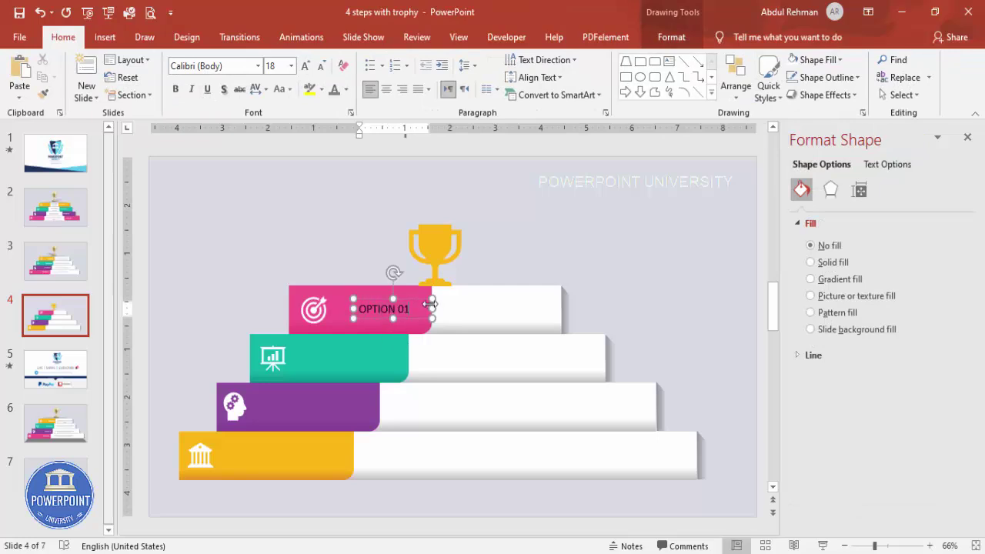
left_click(430, 304)
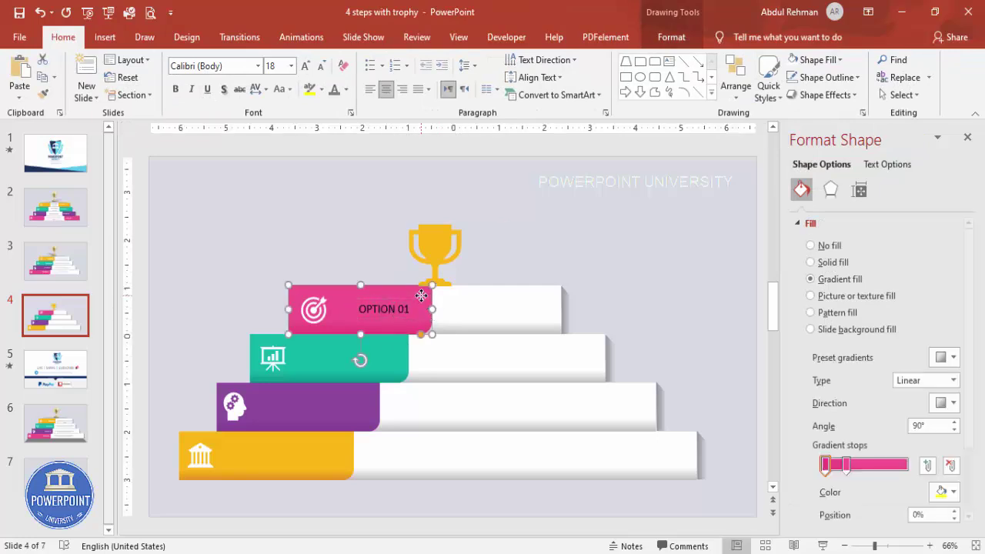
left_click(402, 90)
left_click(346, 90)
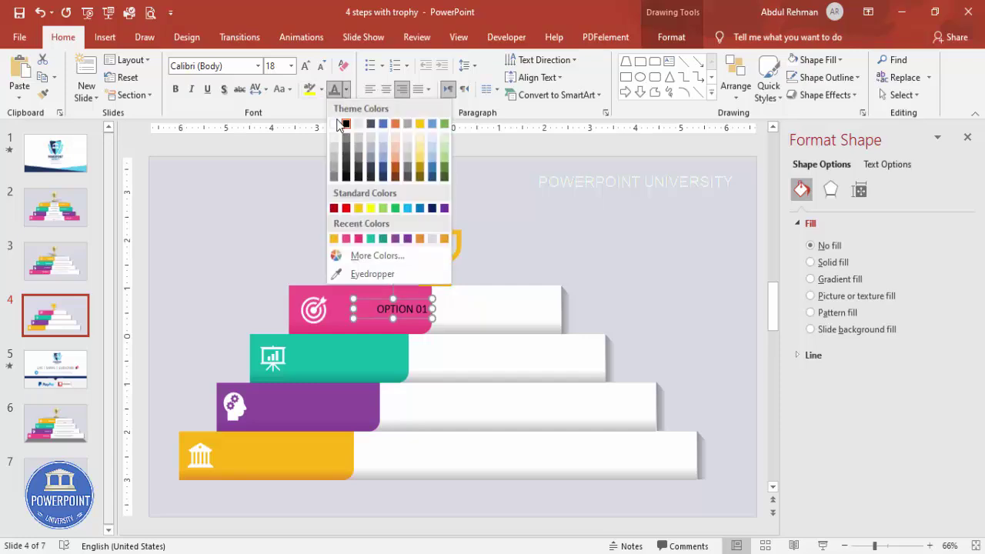
left_click(342, 124)
left_click(176, 89)
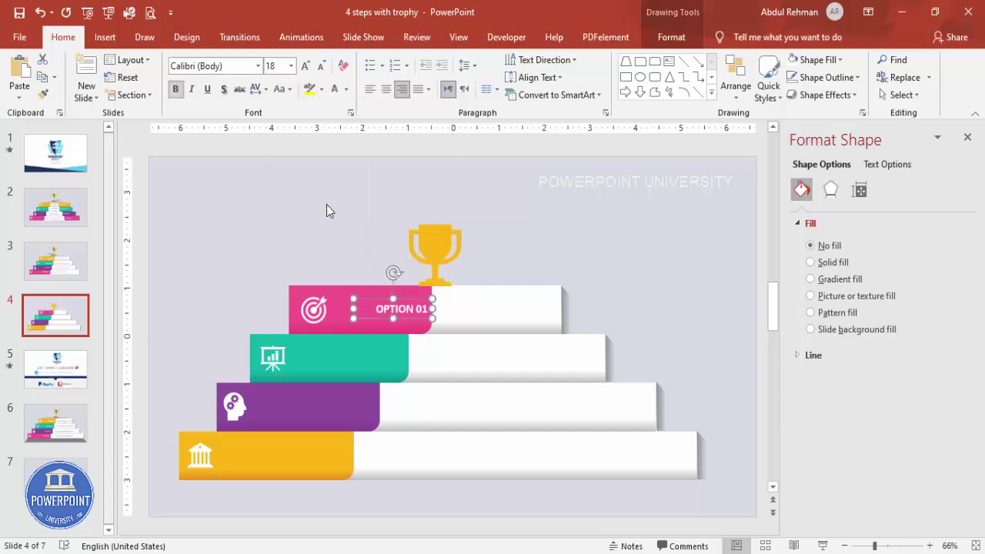
Copy the label onto the other tabs, numbered OPTION 01 on yellow up to OPTION 04 on pink.
left_click_drag(414, 302, 337, 452)
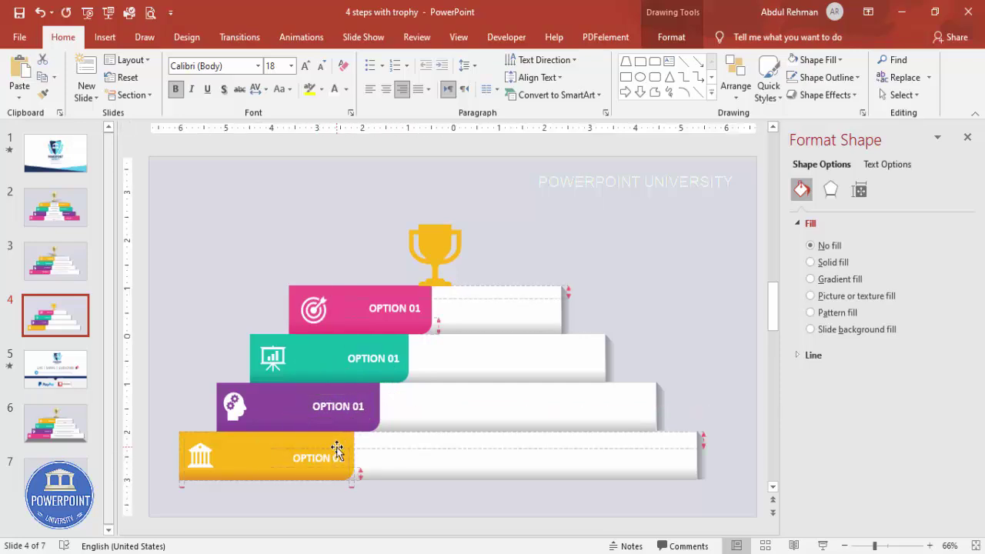
left_click(359, 412)
key("Right")
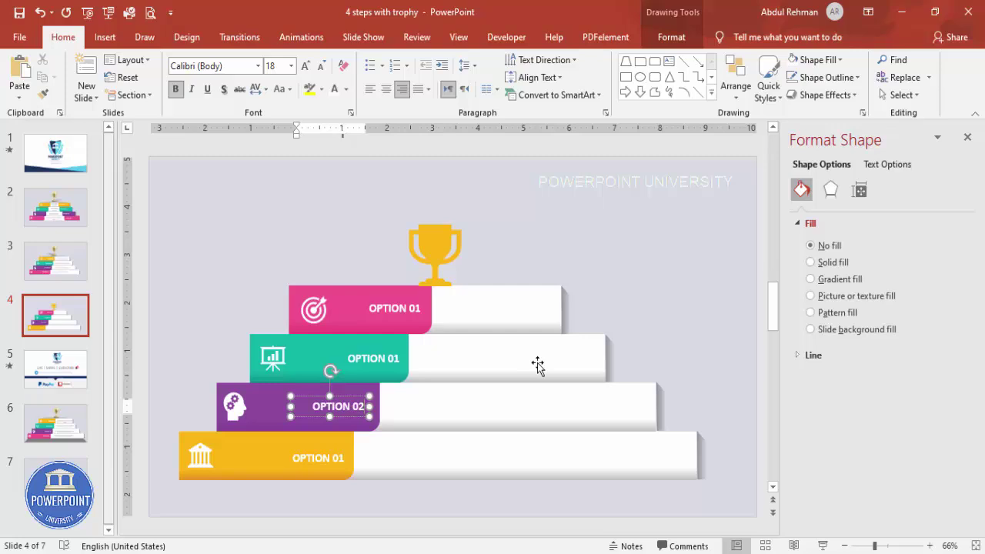
left_click(397, 360)
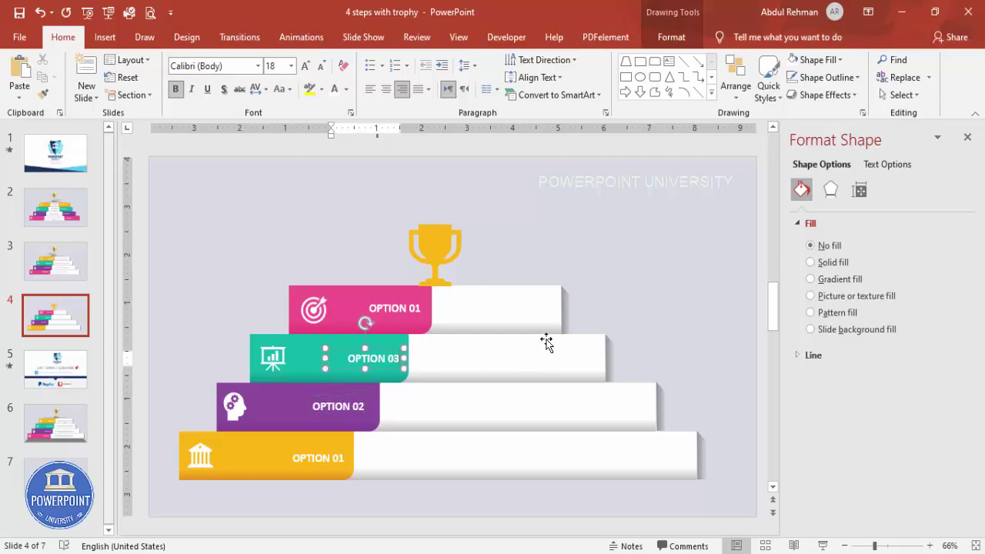
left_click(420, 307)
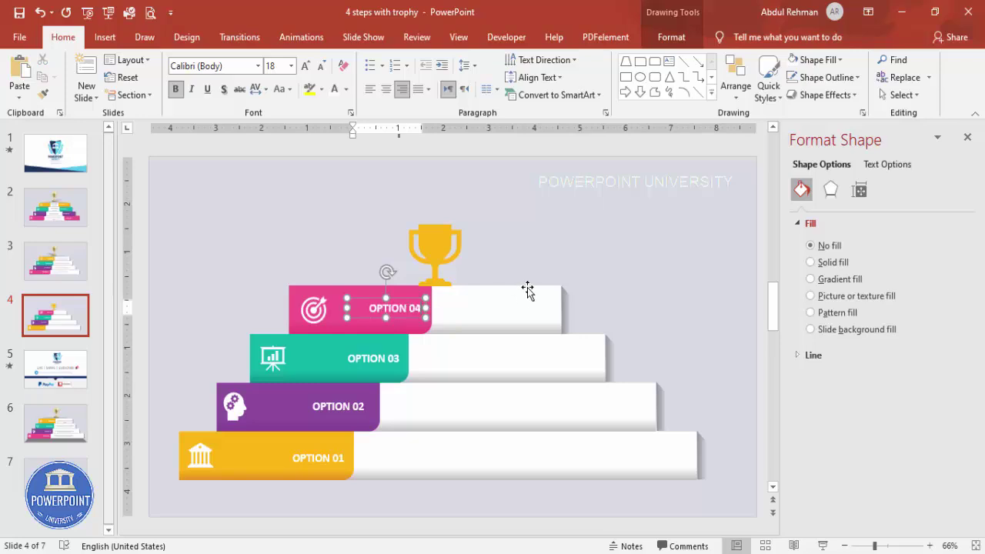
left_click(536, 250)
left_click(105, 37)
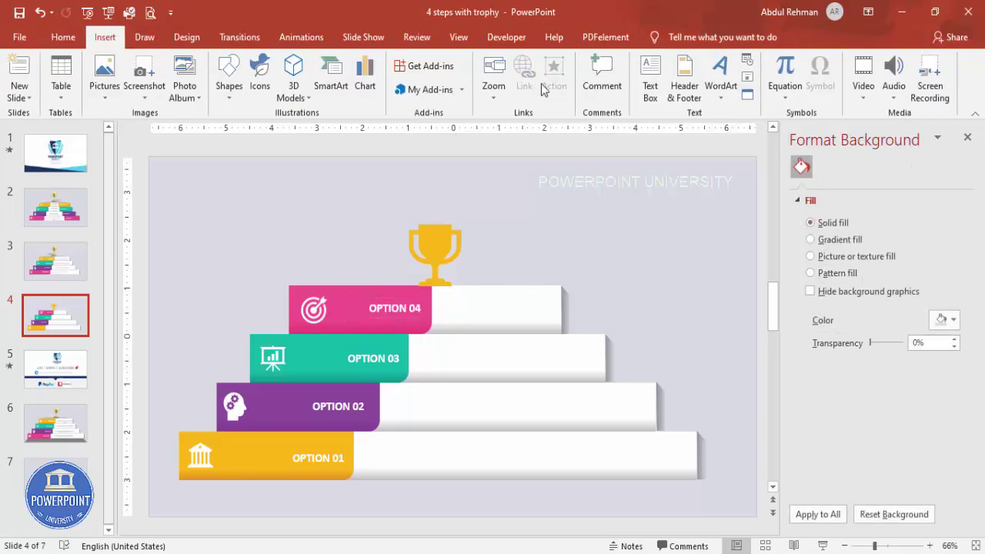
Add grey, left-aligned 'Add detail text here' text on the OPTION 01 bar.
left_click(651, 80)
left_click_drag(399, 455, 602, 466)
type("Add detail text here")
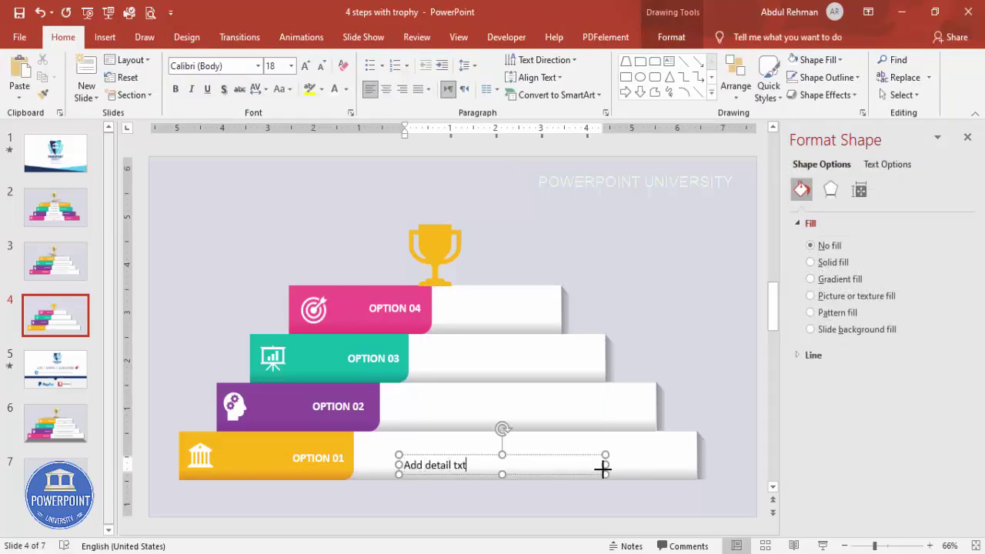
left_click(516, 458)
left_click(386, 90)
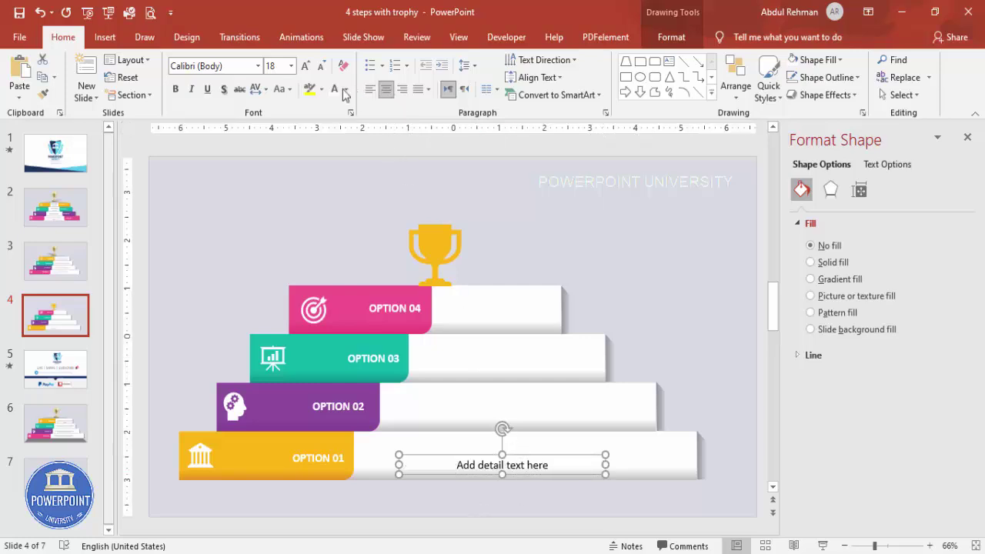
left_click(345, 89)
left_click(335, 181)
left_click(370, 89)
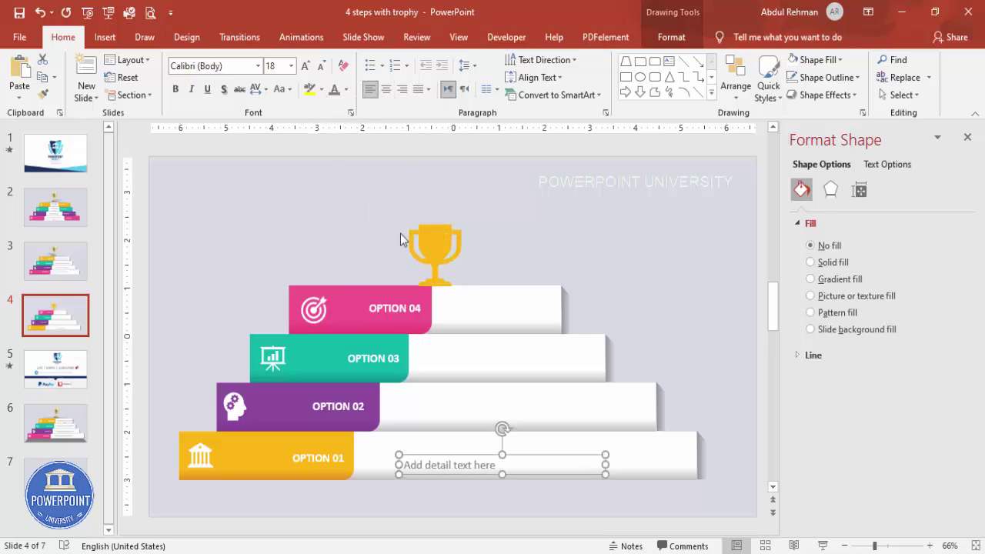
left_click_drag(453, 456, 468, 398)
Duplicate the detail text onto the OPTION 02, 03 and 04 steps.
key("ctrl+d")
key("ctrl+d")
left_click_drag(475, 352, 502, 351)
key("Delete")
key("ctrl+z")
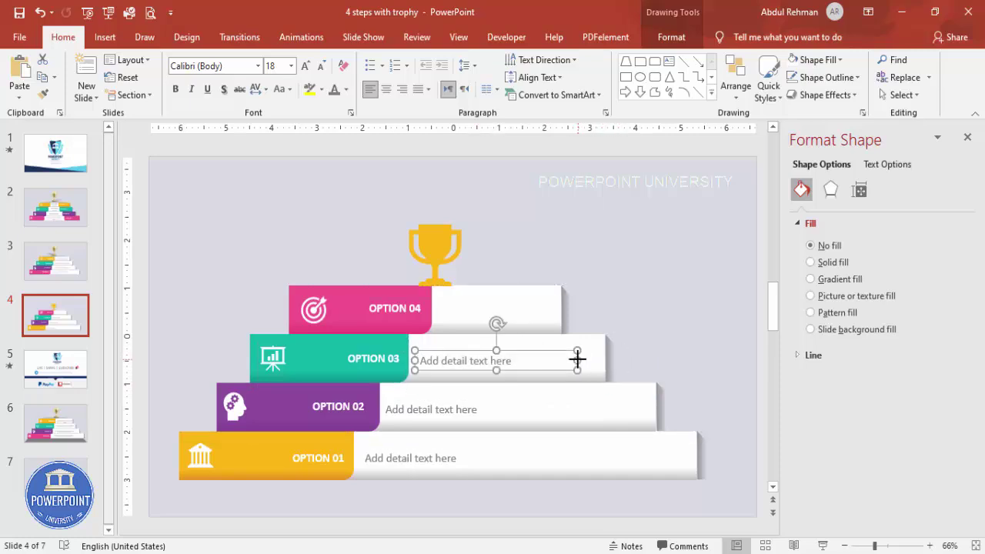
key("ctrl+d")
left_click_drag(611, 309, 539, 300)
left_click(628, 263)
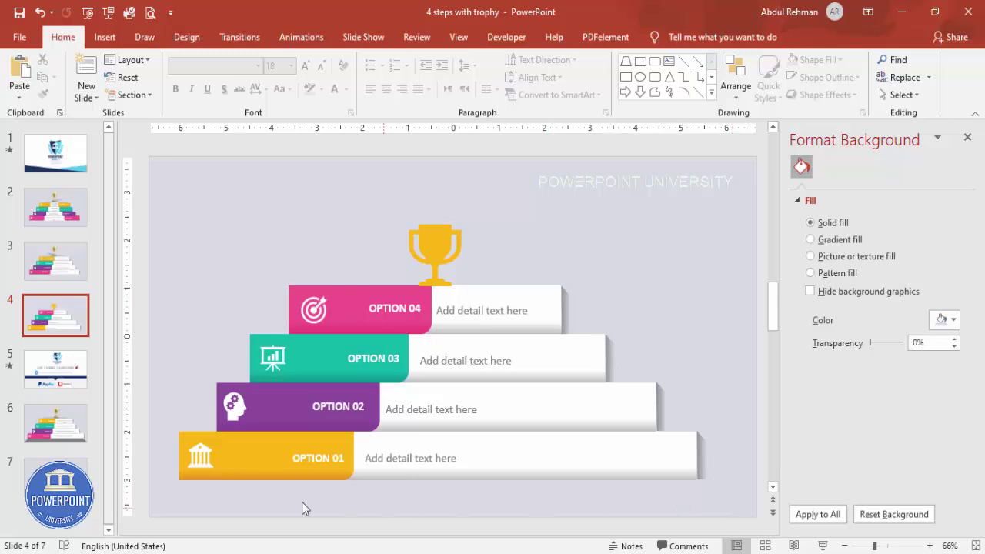
Group each row's bar, tab, icon, label and detail text with Ctrl+G, OPTION 01 through 04.
left_click_drag(165, 419, 750, 494)
key("ctrl+g")
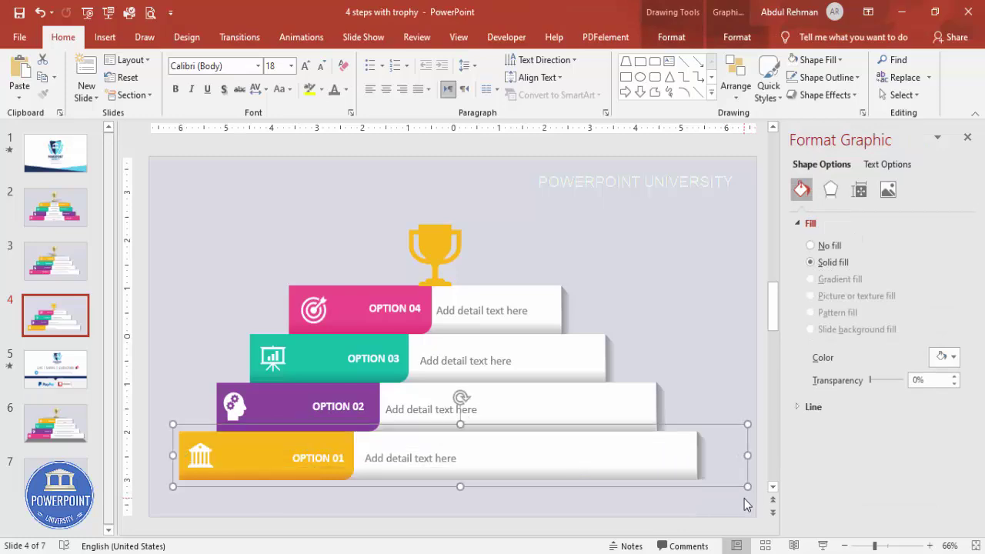
left_click(172, 368)
left_click_drag(175, 367, 743, 438)
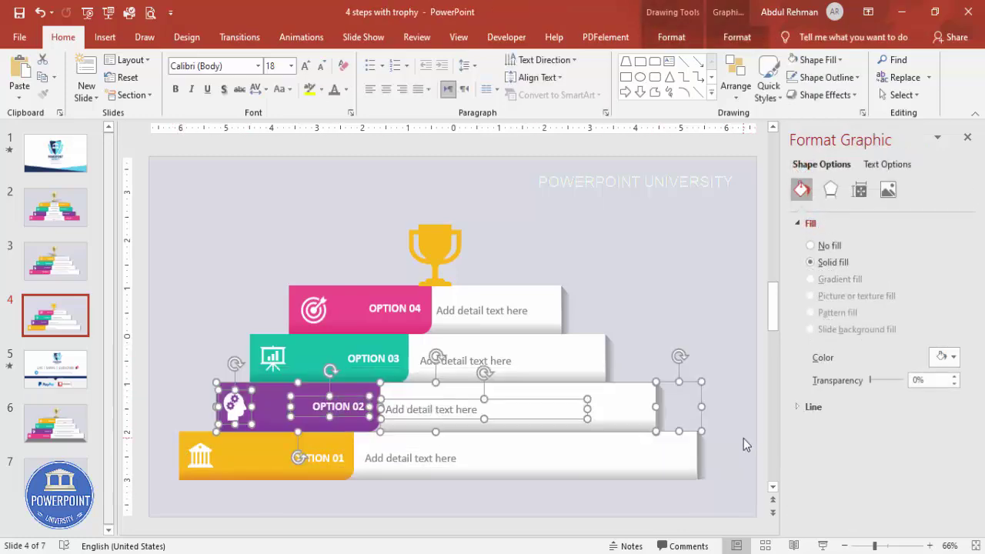
key("ctrl+g")
left_click_drag(199, 317, 696, 405)
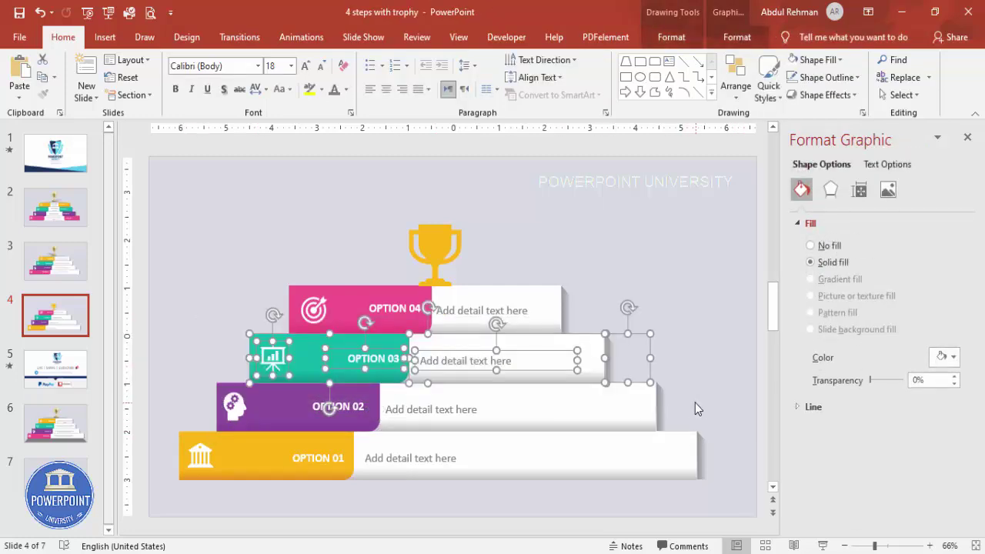
key("ctrl+g")
left_click_drag(240, 268, 650, 351)
key("ctrl+g")
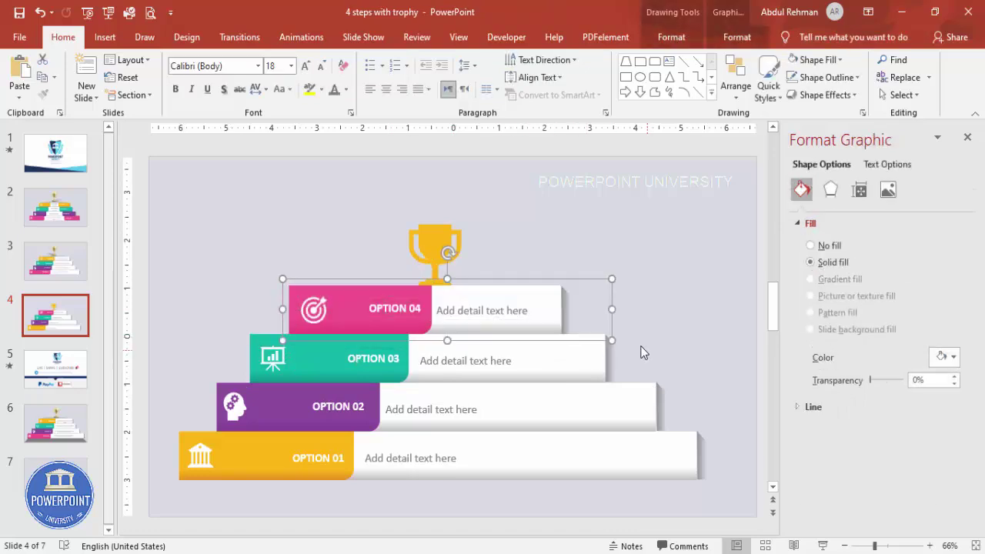
Give the OPTION 01 group a Fly In entrance and paint it onto the other three groups.
left_click(302, 38)
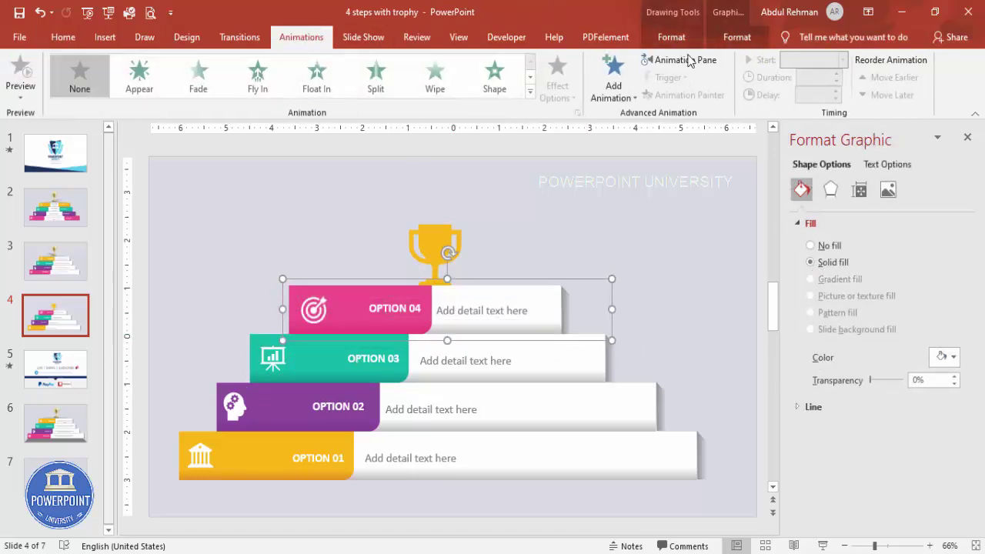
left_click(969, 138)
left_click(680, 60)
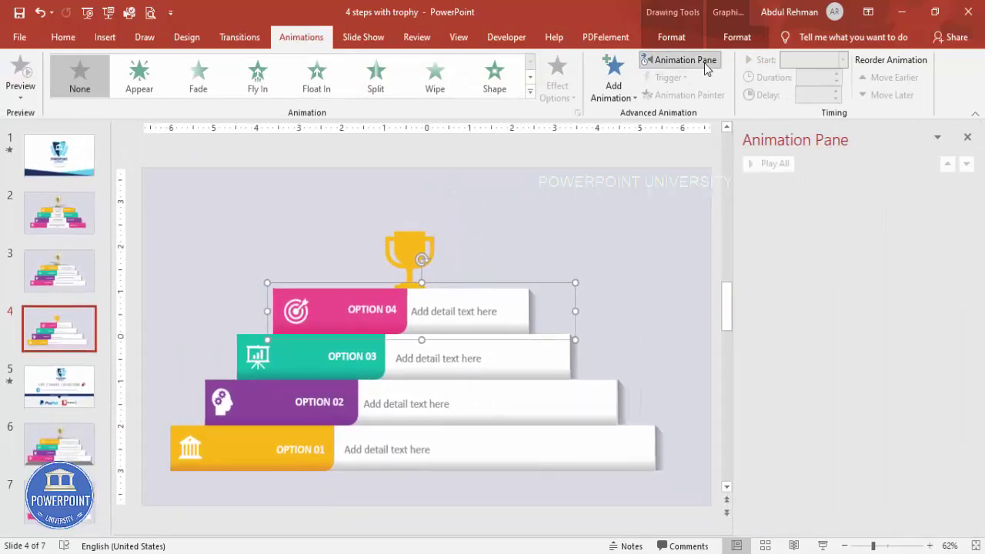
left_click(647, 444)
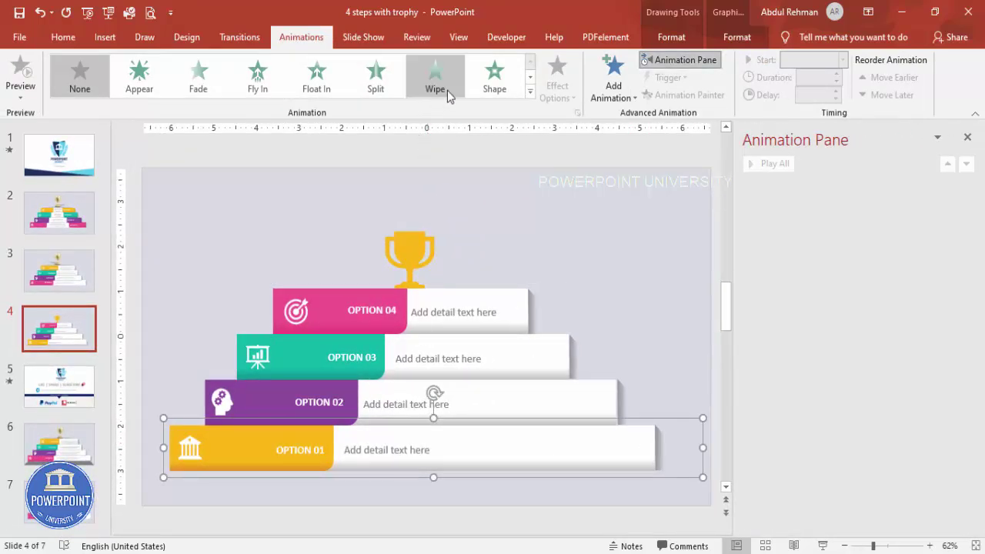
left_click(256, 86)
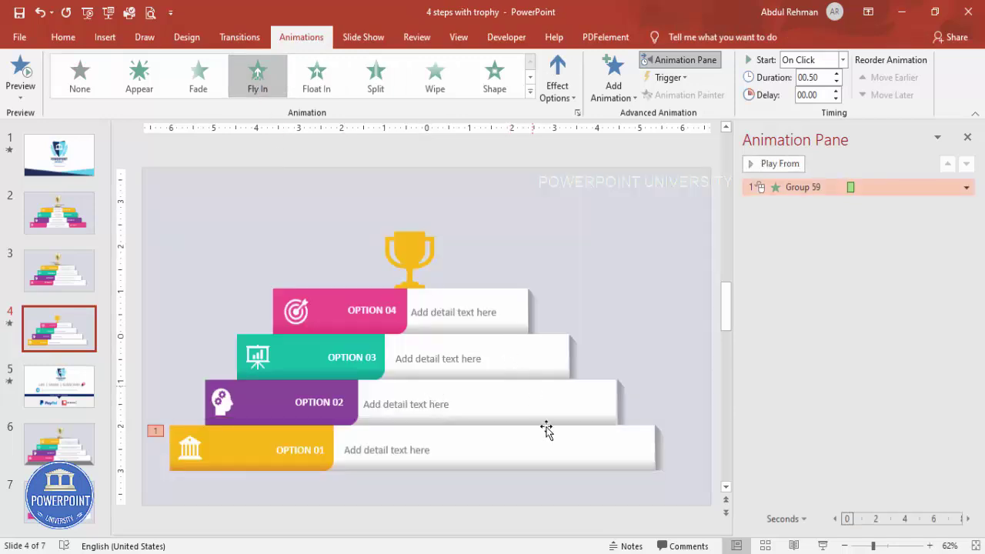
left_click(539, 425)
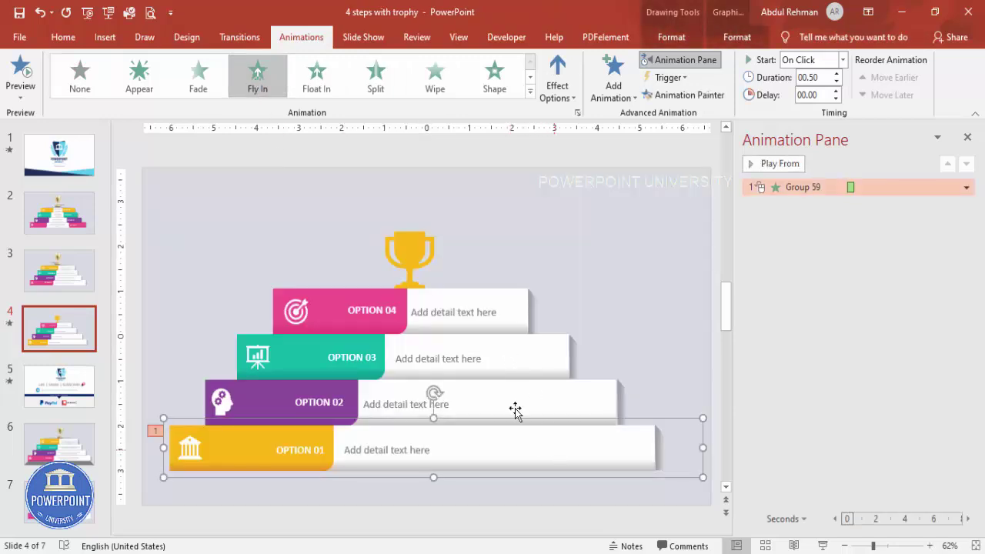
left_click(677, 96)
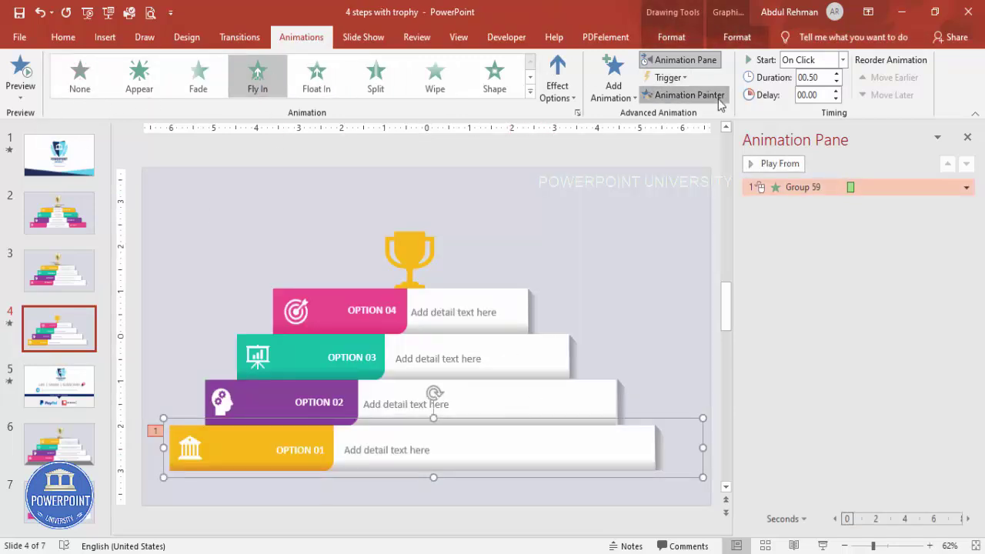
left_click(598, 394)
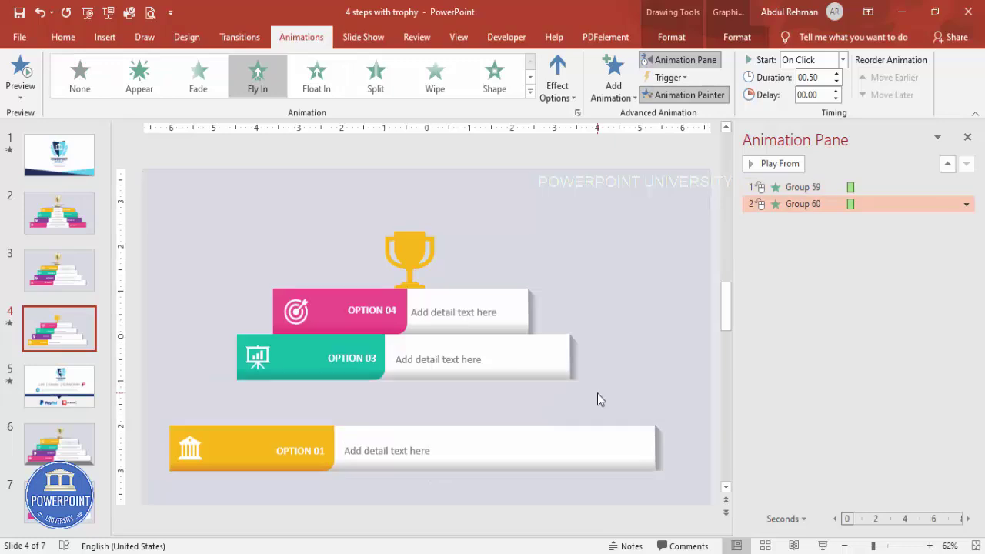
left_click(539, 359)
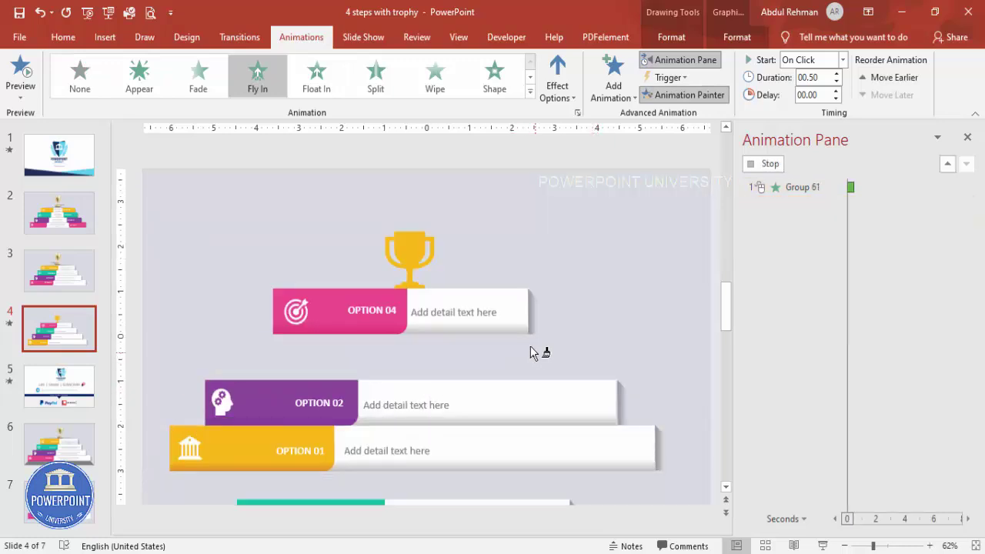
left_click(513, 307)
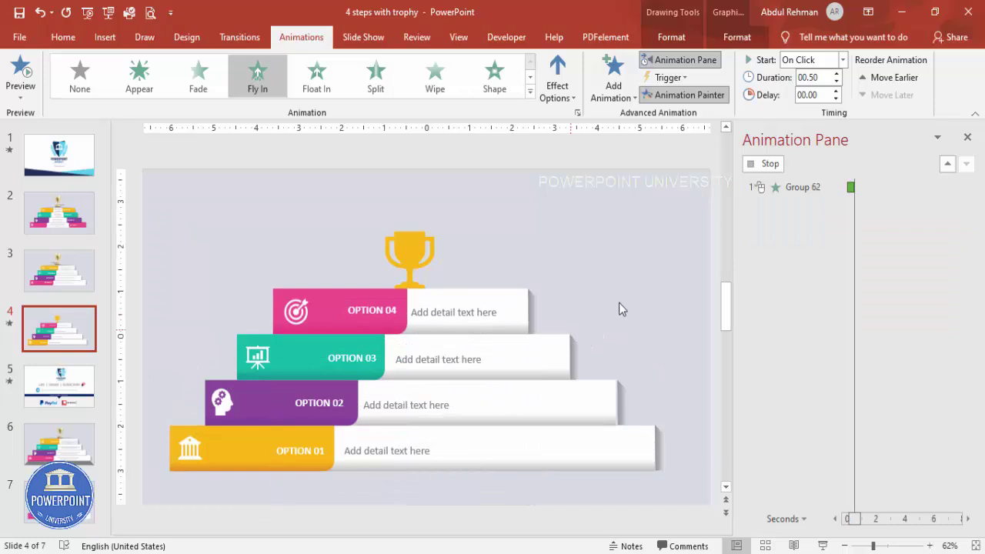
left_click(647, 289)
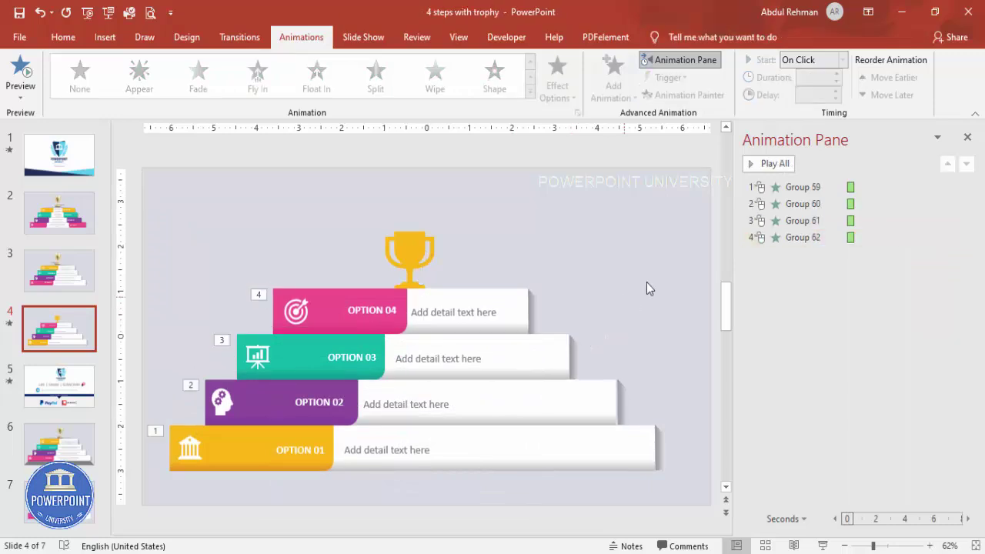
Change all four group animations, Group 59 to 62, to the Stretch entrance effect.
left_click(785, 189)
left_click(793, 242, "shift")
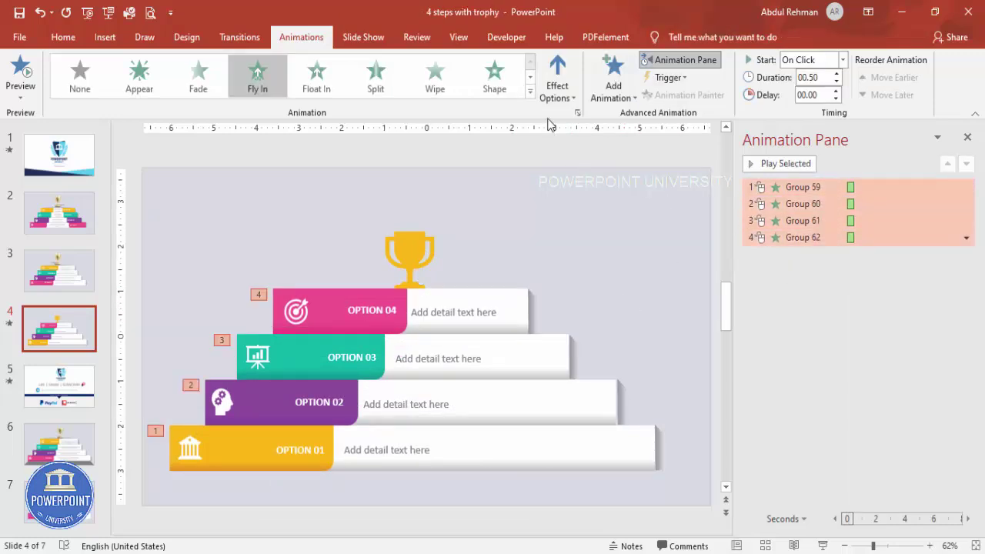
left_click(531, 92)
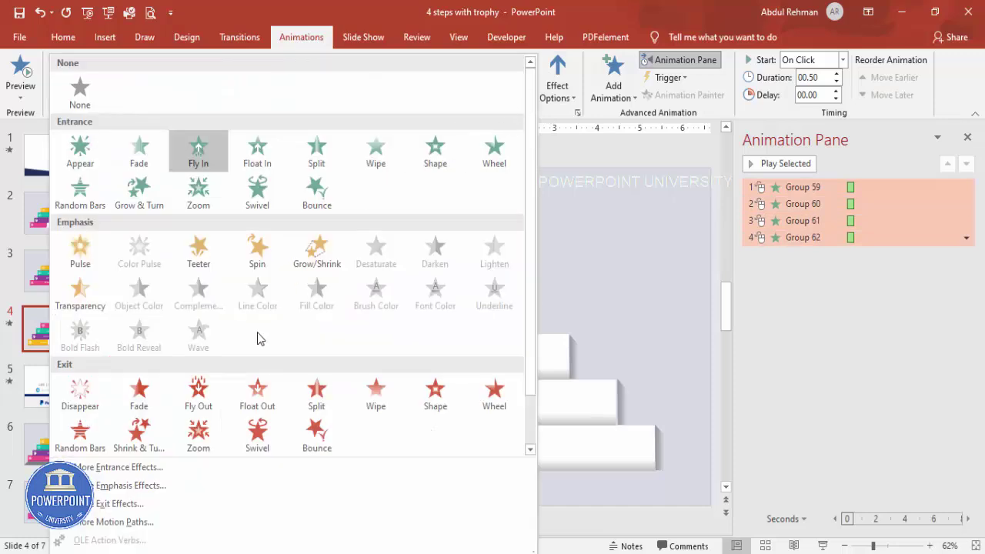
left_click(119, 467)
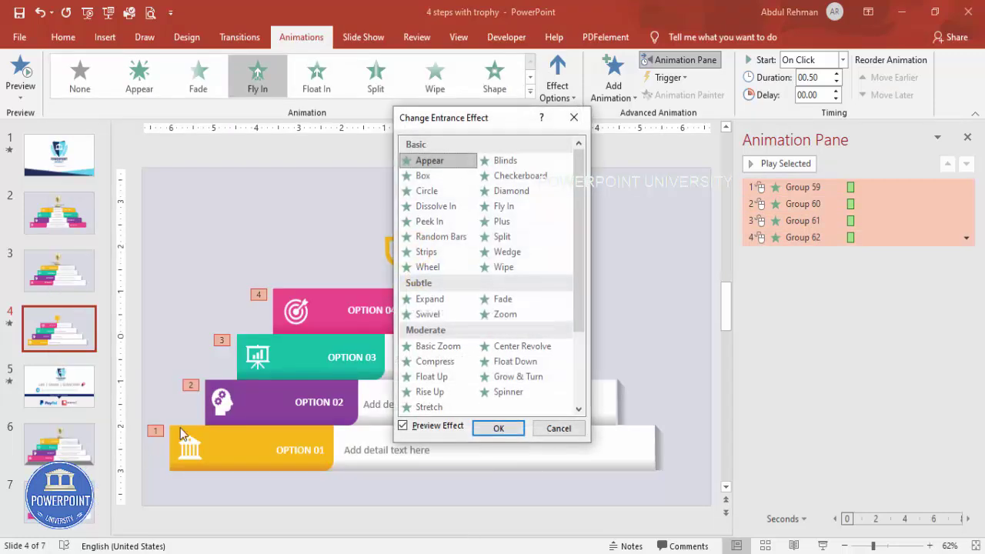
left_click(435, 408)
left_click(495, 429)
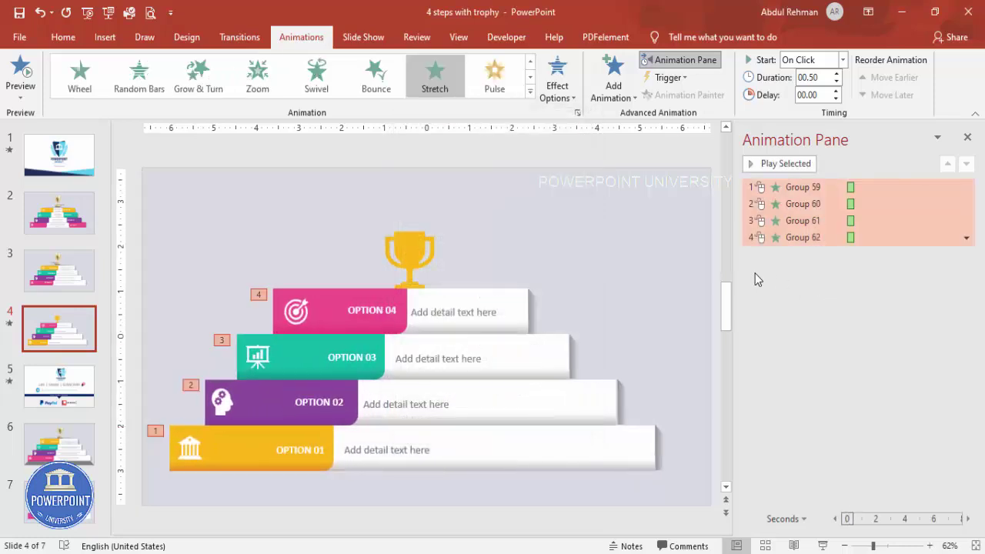
Preview the slide show, revealing the OPTION 01 and 02 steps.
left_click(822, 545)
left_click(823, 546)
left_click(823, 546)
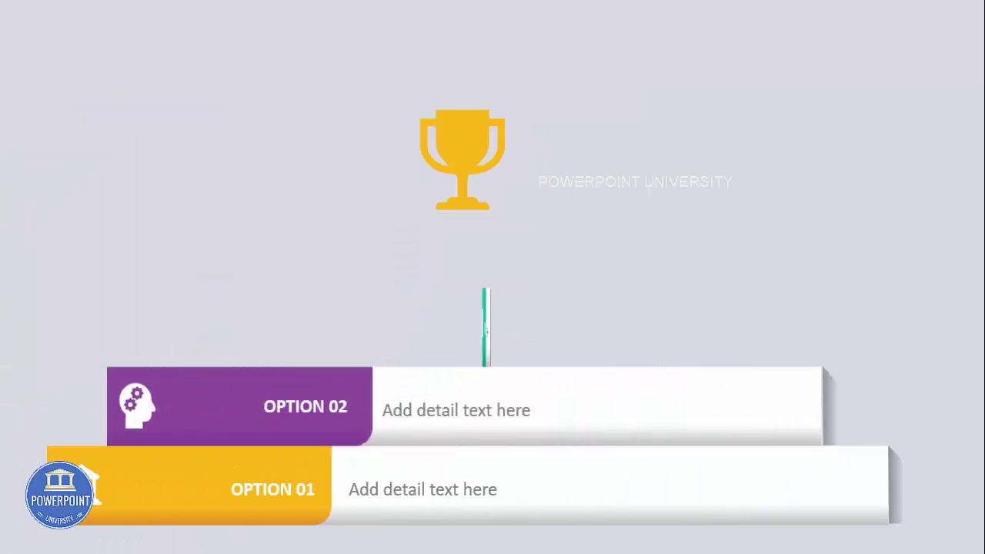
key("Escape")
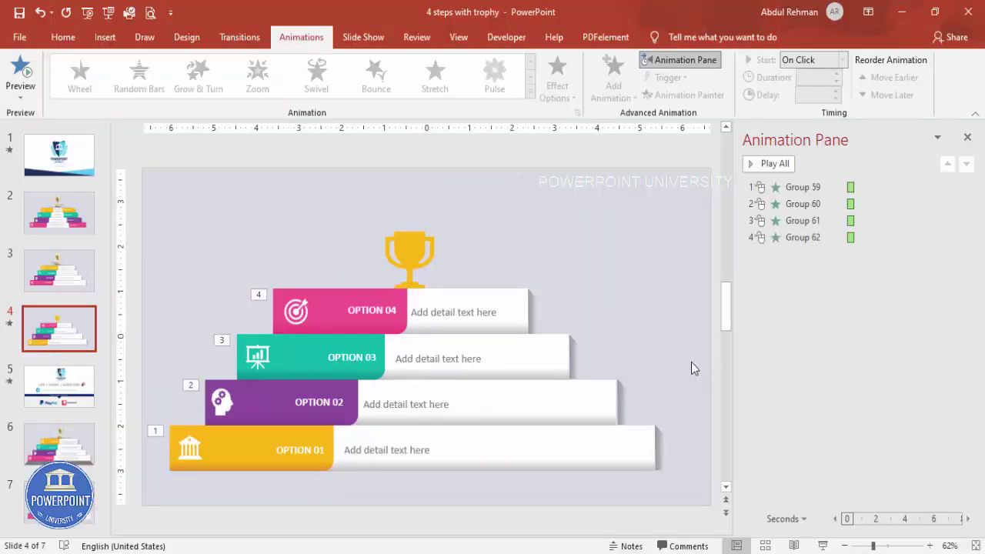